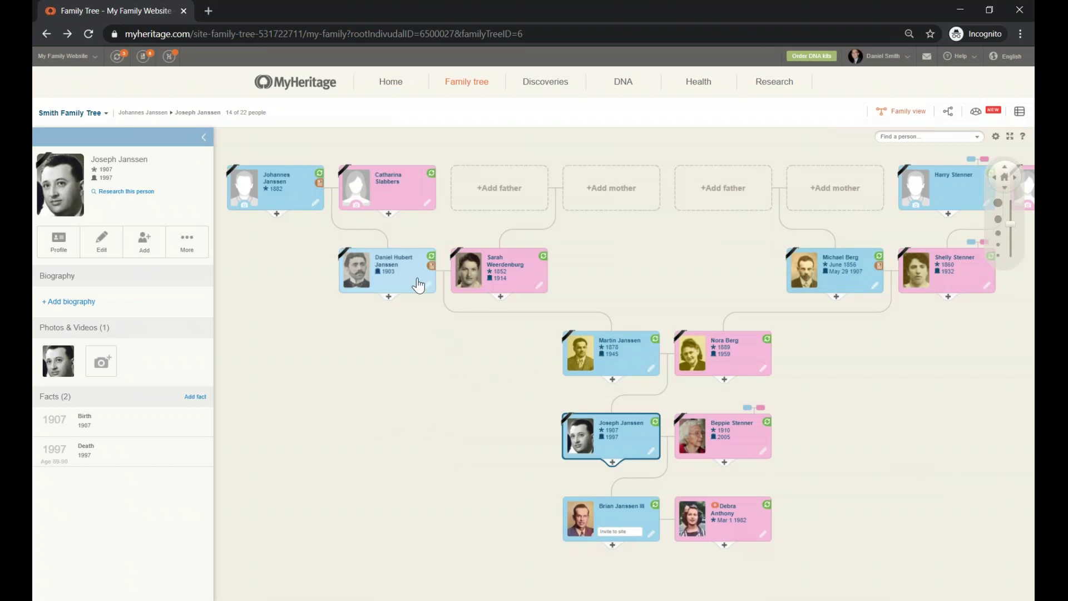
Open the list of family tree matches grouped by source.
scroll(419, 279, "up", 1)
scroll(419, 278, "up", 1)
left_click_drag(437, 293, 470, 437)
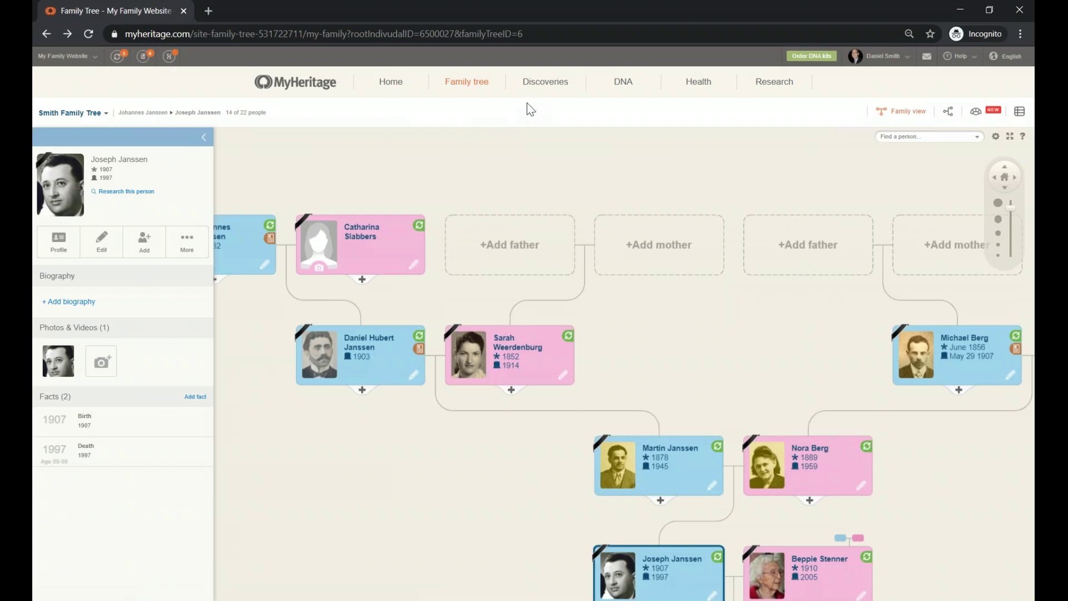
mouse_move(546, 96)
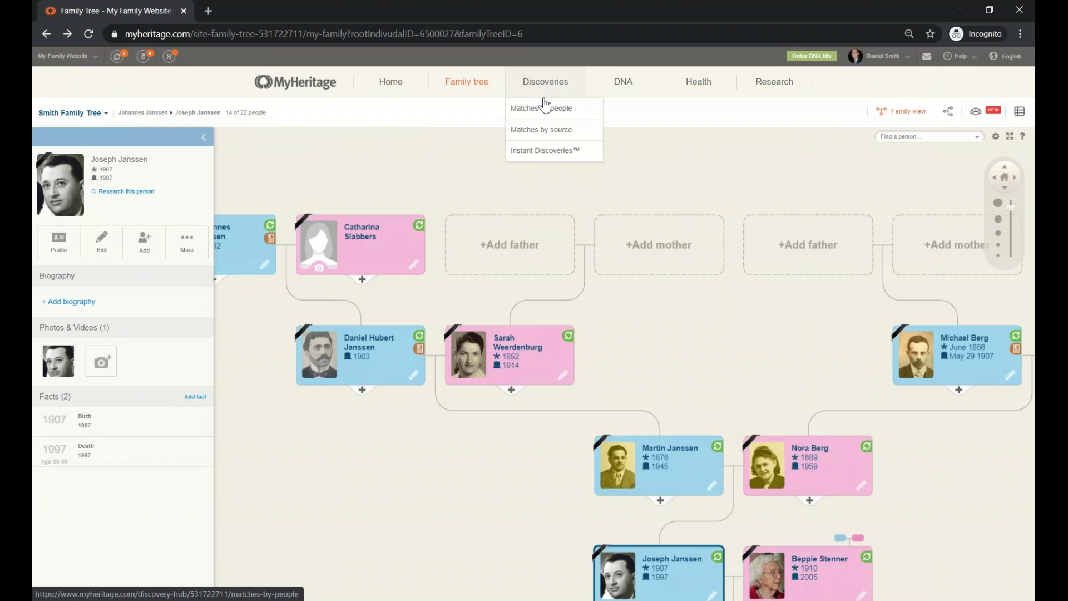
left_click(551, 139)
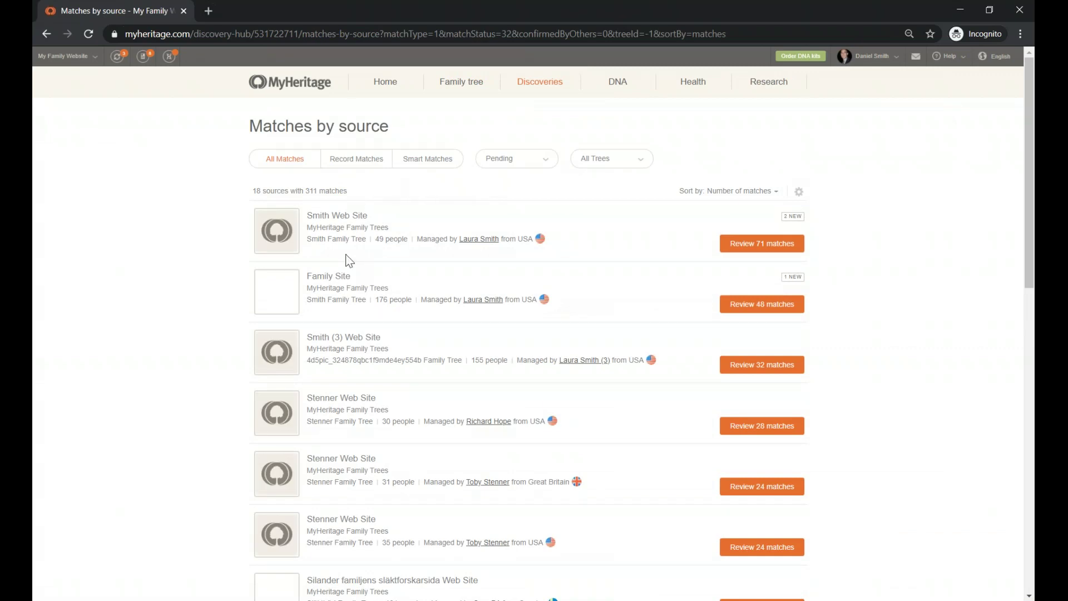
Look through the matching sources and filter the list to Record Matches only.
scroll(372, 277, "down", 7)
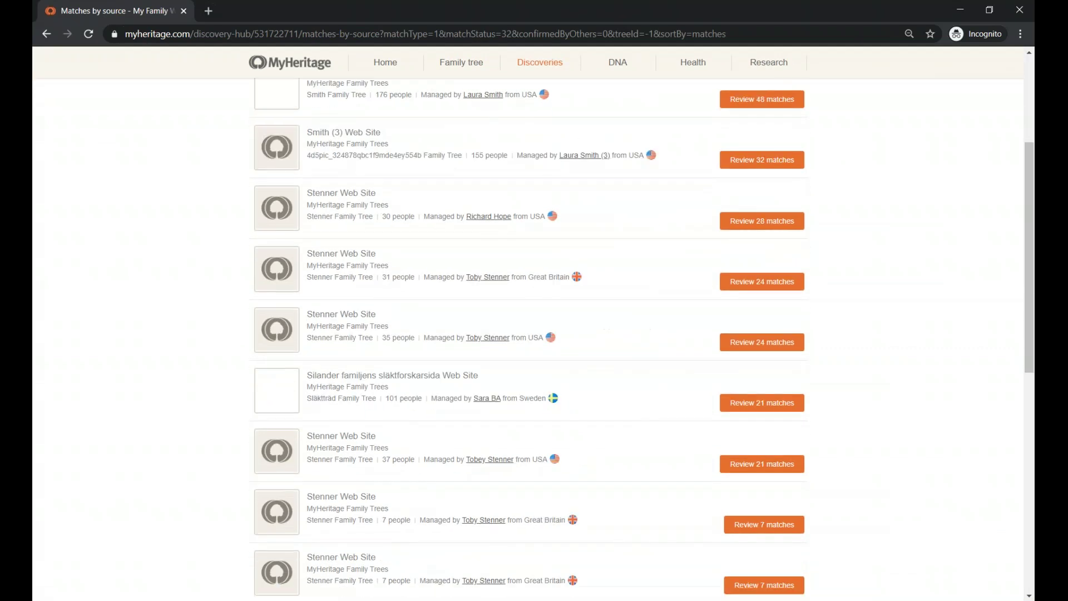
scroll(380, 302, "down", 1)
scroll(380, 302, "down", 2)
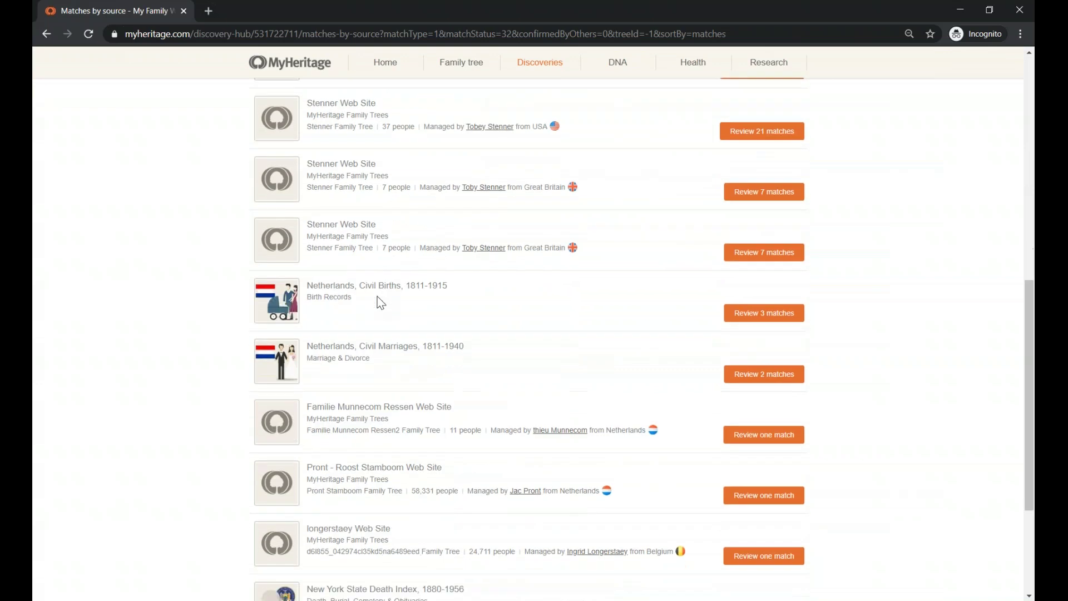
scroll(381, 302, "down", 1)
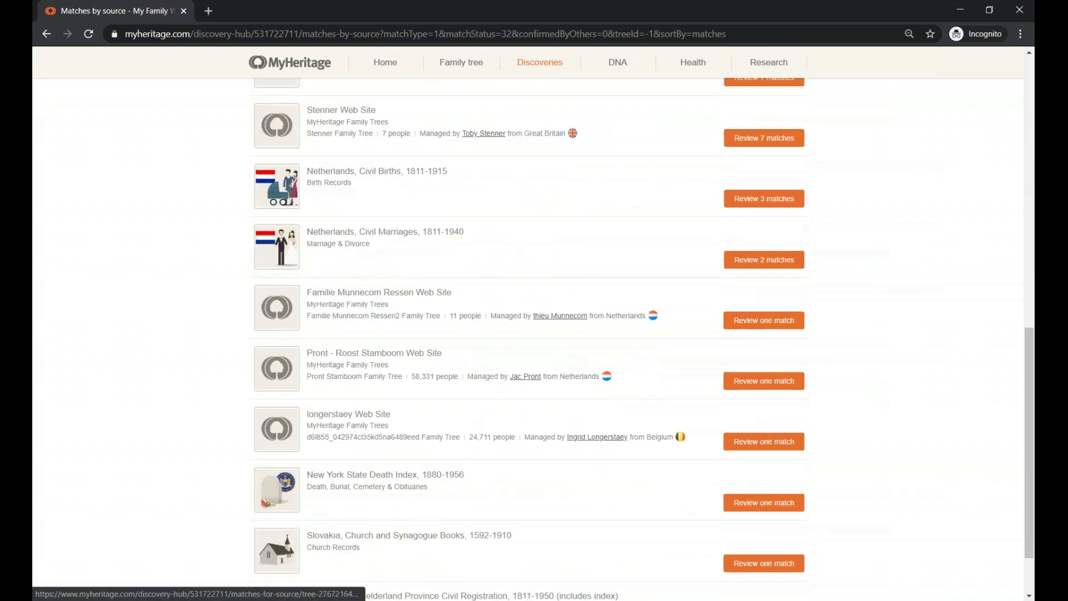
scroll(382, 297, "up", 5)
scroll(381, 294, "up", 6)
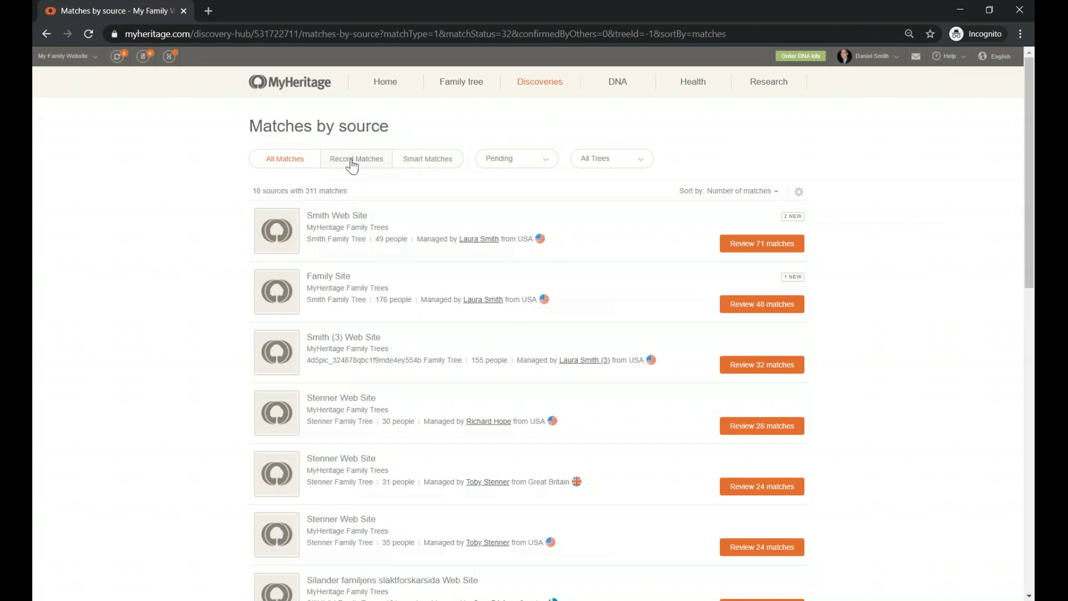
left_click(352, 165)
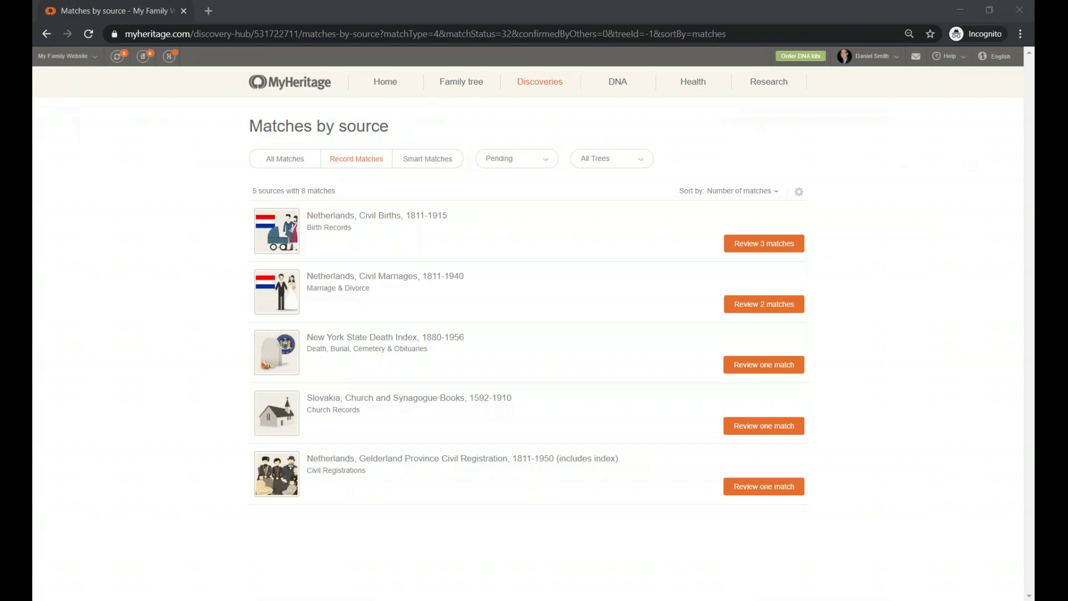
Examine the available match status filters, family tree filters and sort options for the record matches.
left_click(547, 166)
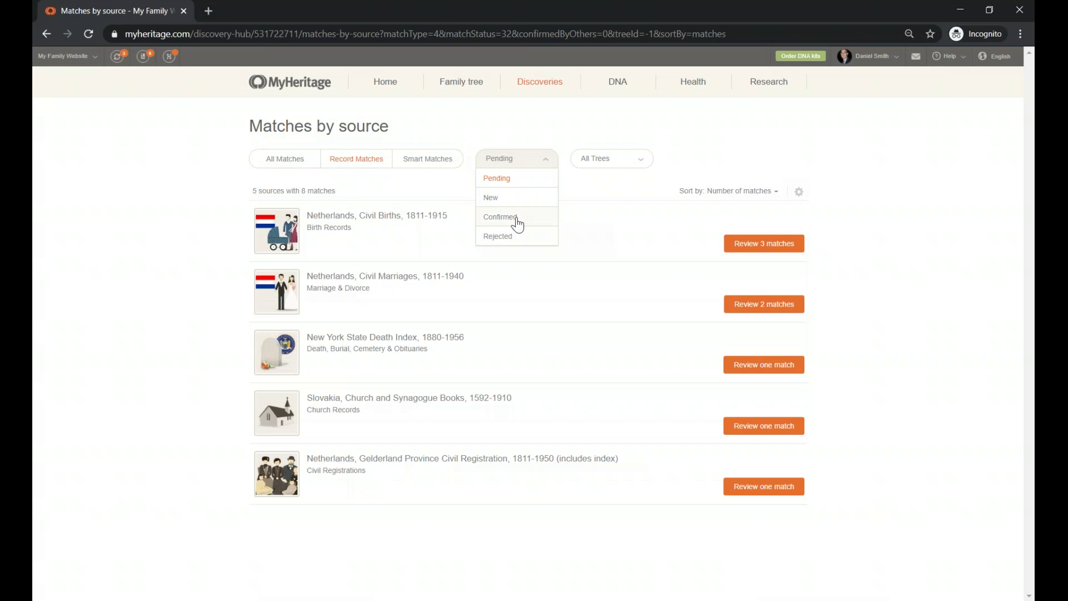
left_click(641, 161)
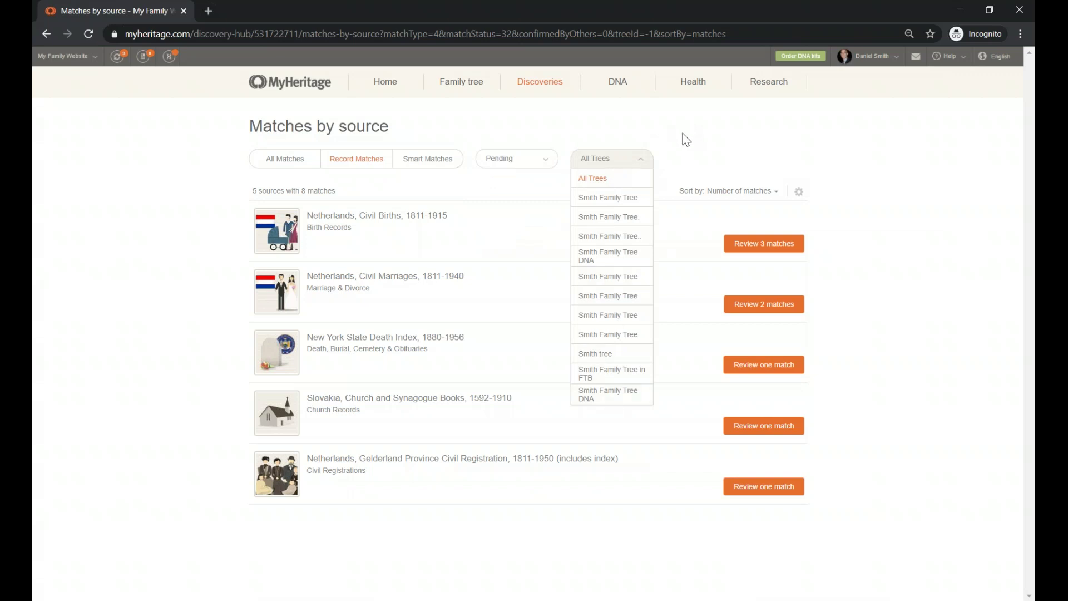
left_click(685, 148)
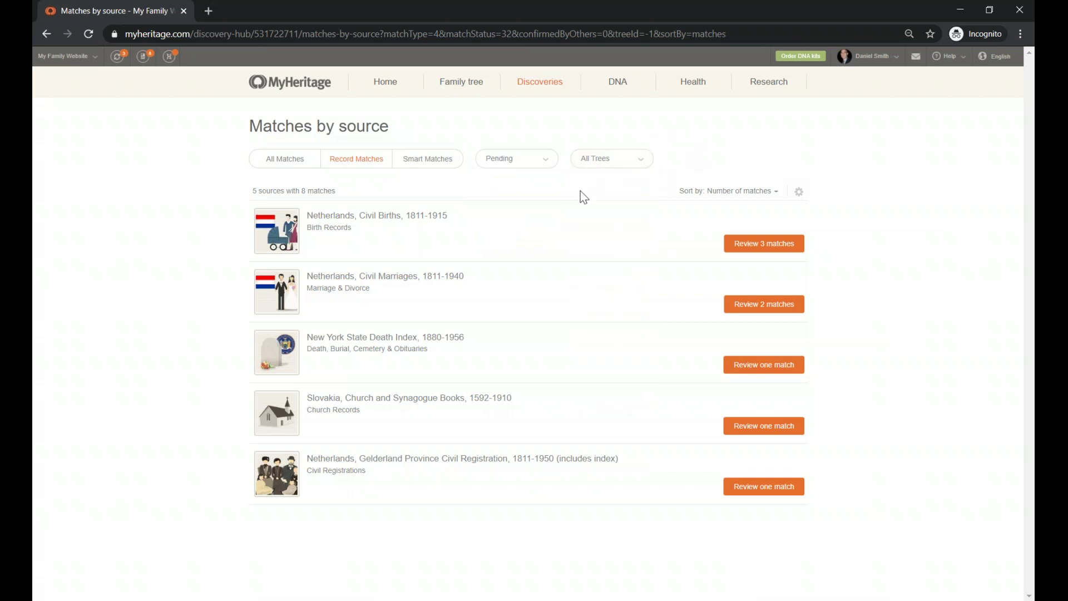
left_click(777, 192)
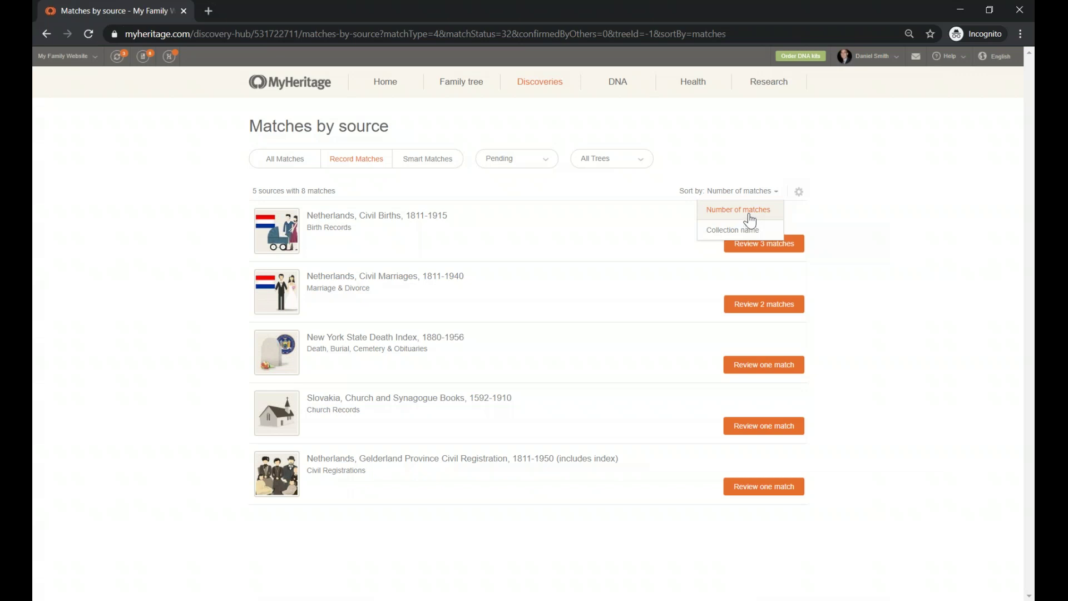
Lower the Record Match confidence threshold to its minimum in the discovery settings and apply it.
left_click(799, 195)
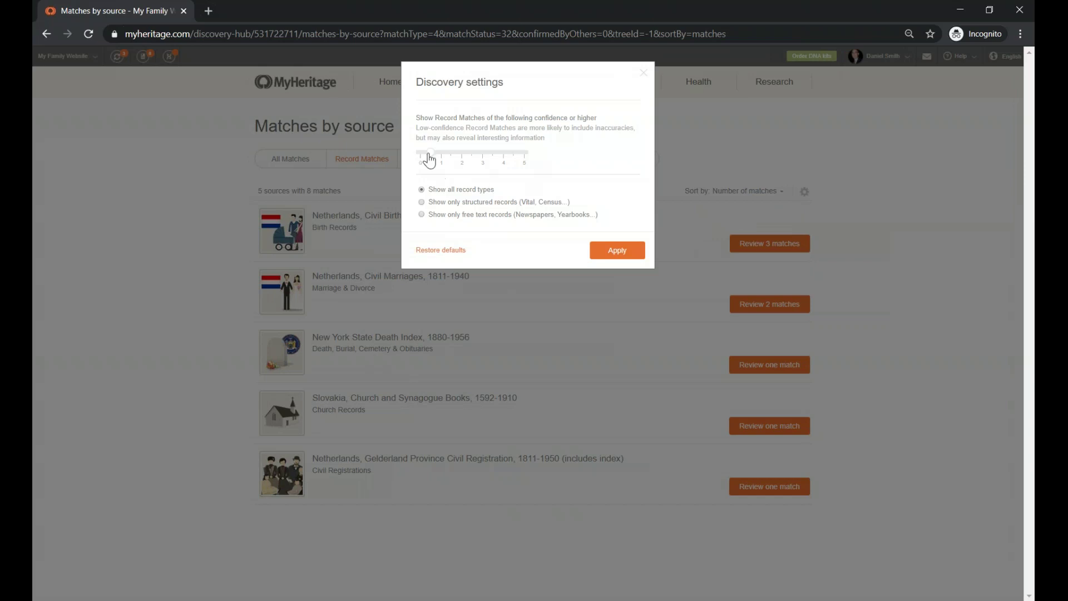
mouse_move(433, 160)
left_mouse_down()
mouse_move(525, 164)
mouse_move(411, 162)
left_mouse_up()
left_click(615, 251)
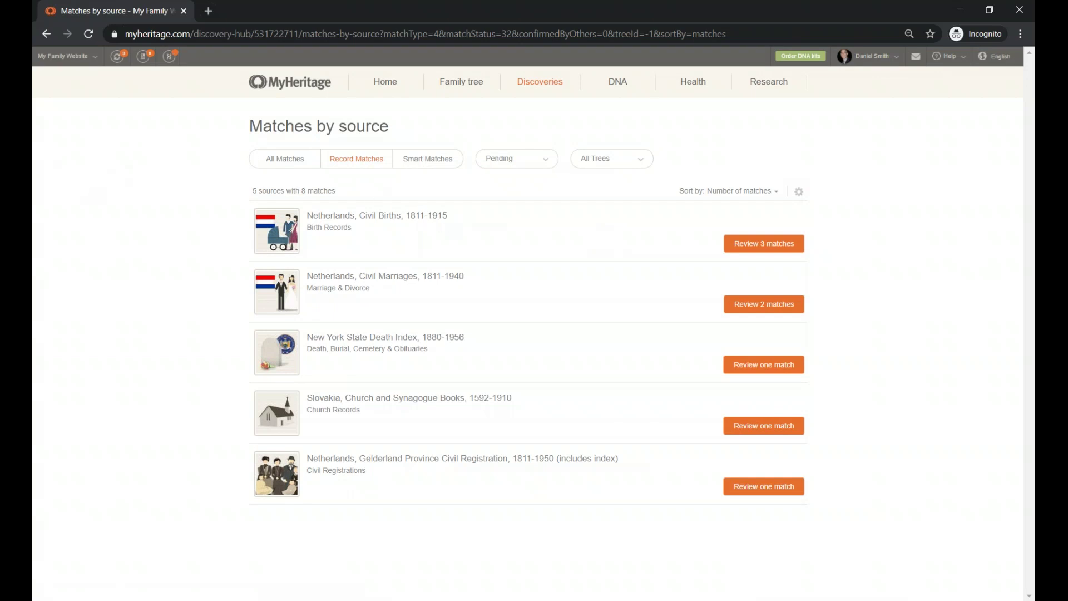
Open the pending matches from the Netherlands, Civil Births, 1811-1915 collection and examine the first match's new information.
left_click(746, 249)
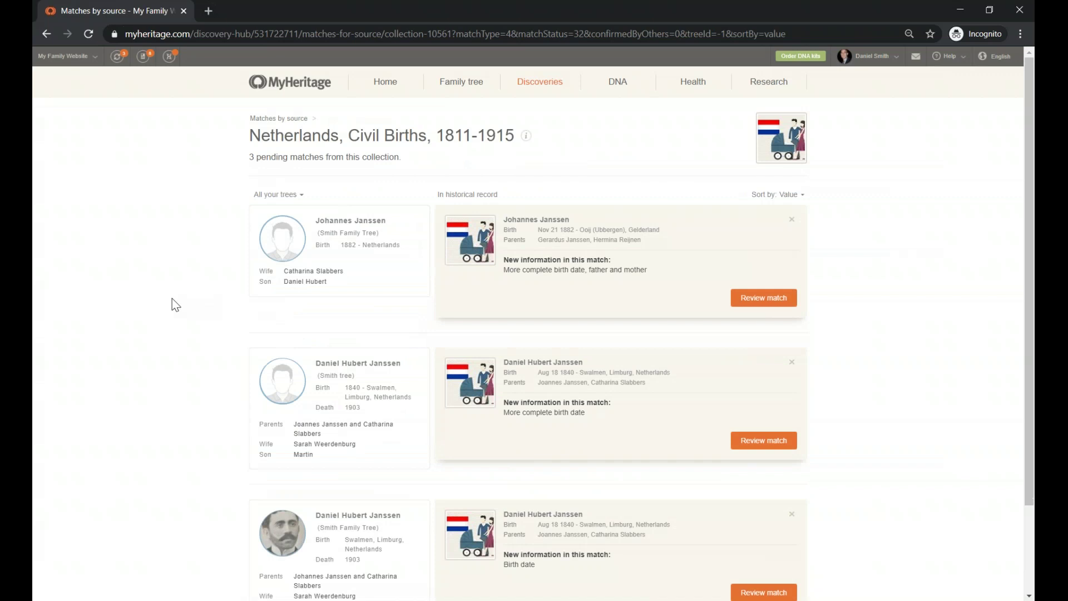
scroll(179, 325, "down", 1)
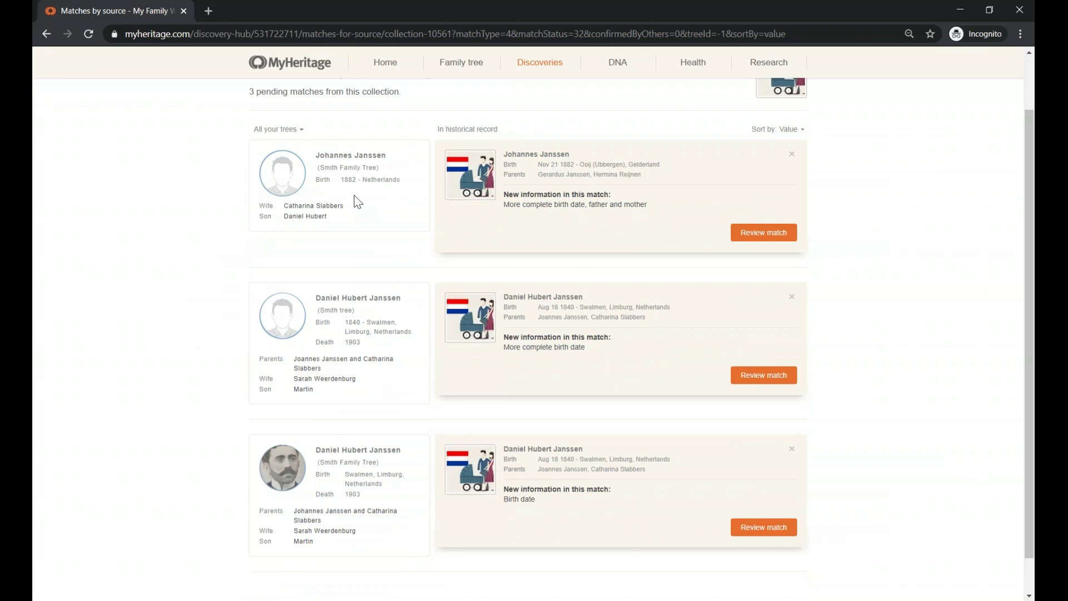
key("alt+Tab")
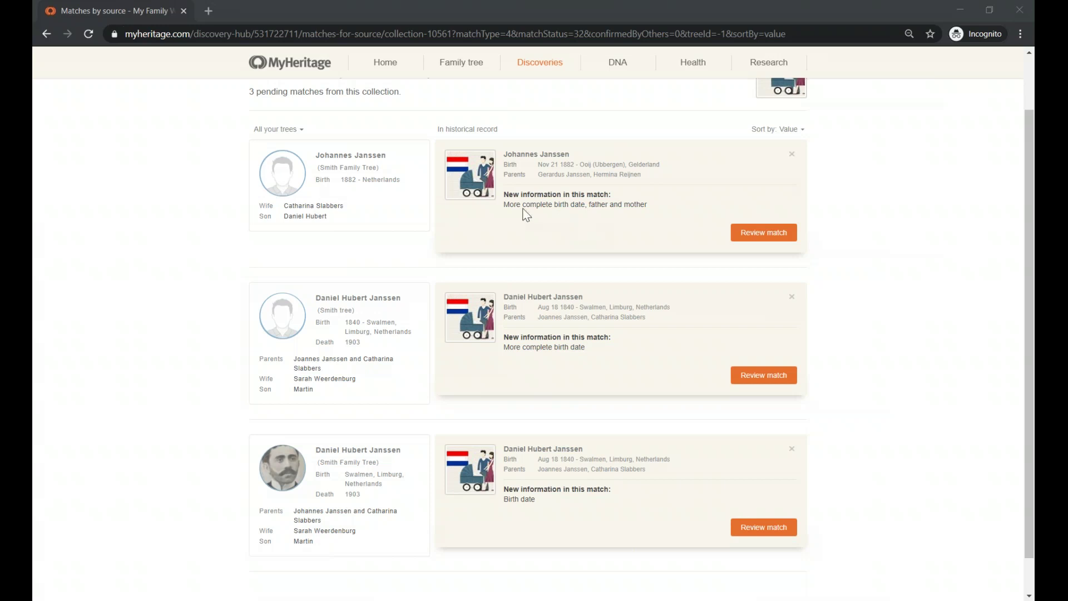
left_click_drag(504, 194, 655, 219)
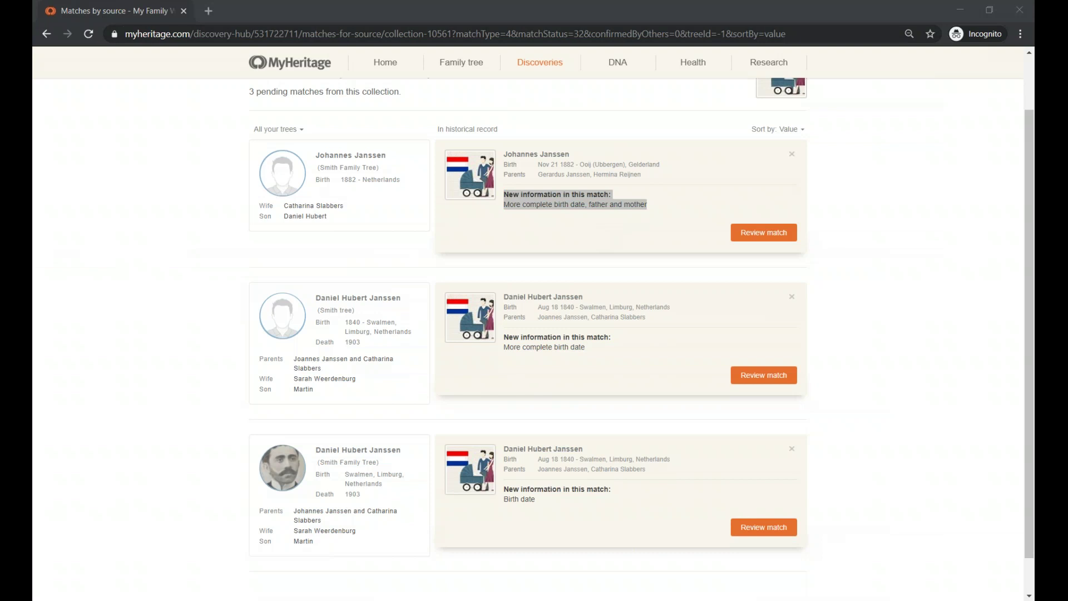
Examine the reject option of the first match and the sort options for the collection's matches.
left_click(792, 156)
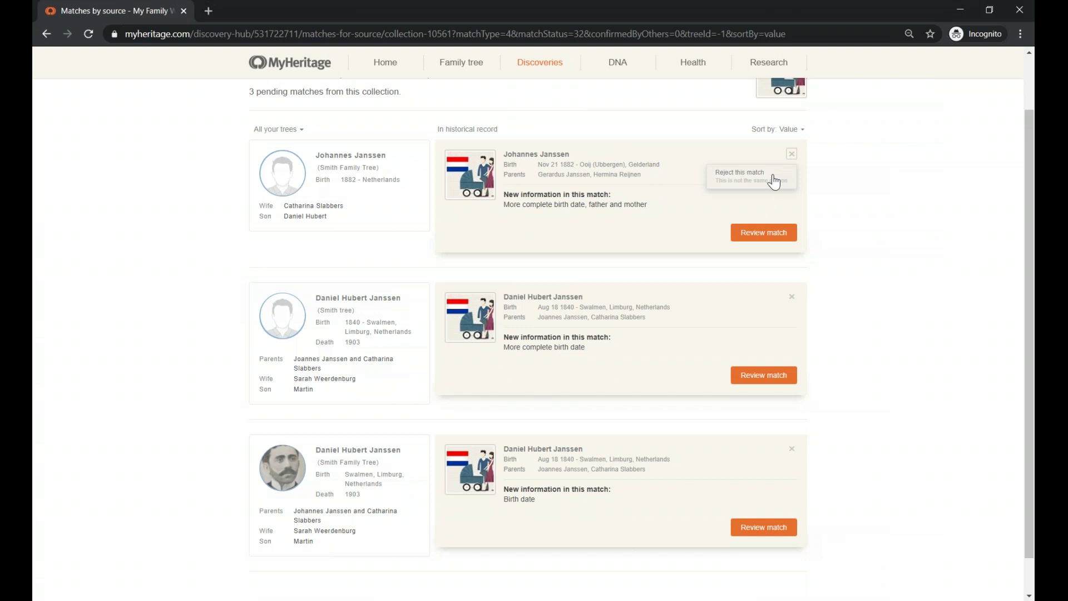
left_click(803, 130)
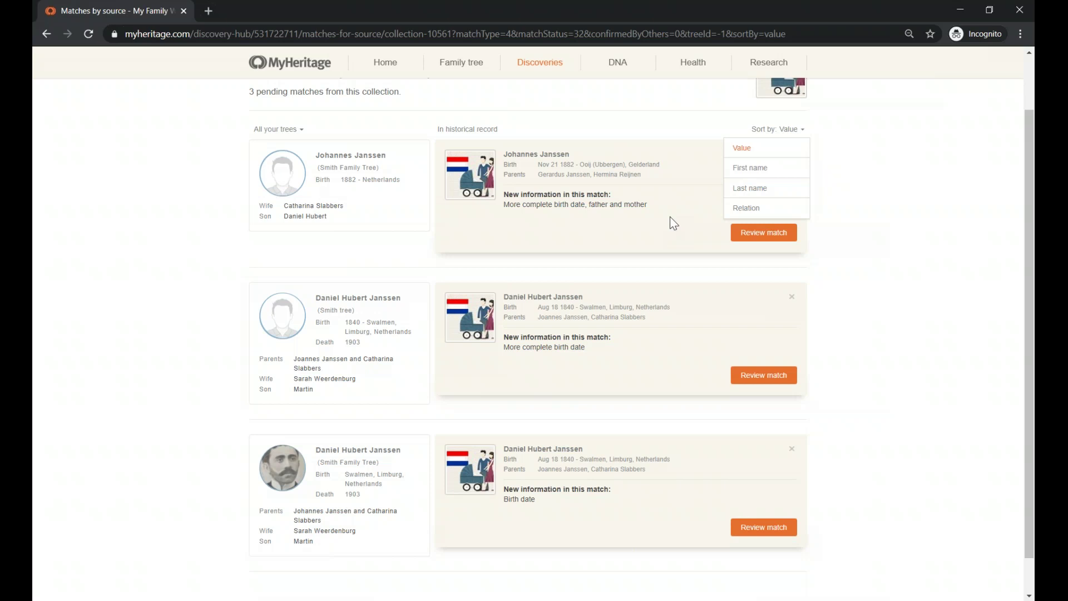
left_click(649, 226)
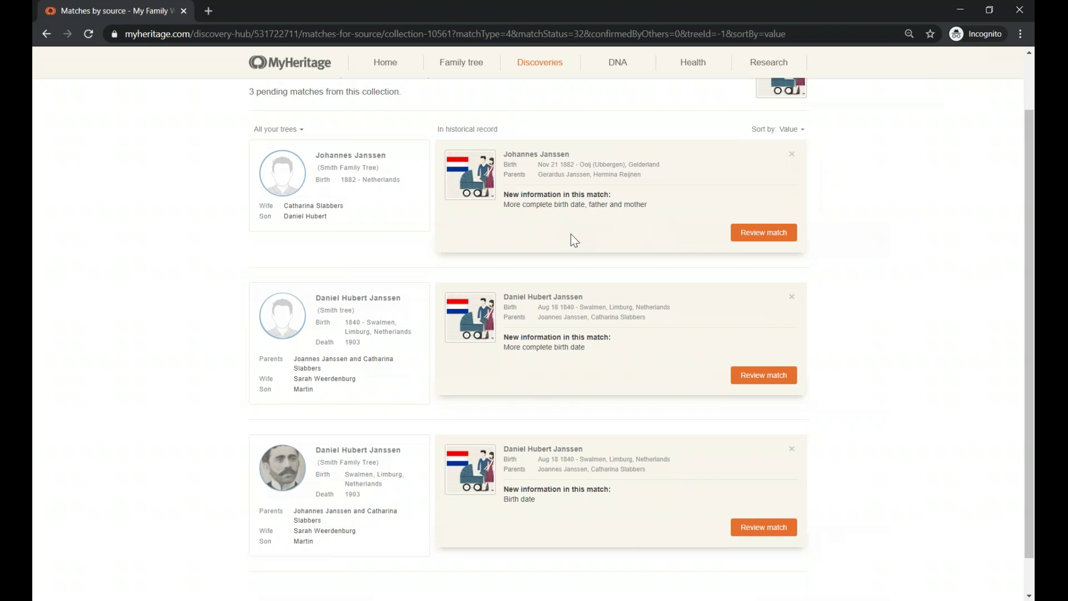
Open the first civil birth match for review and view the description of its record collection.
left_click(754, 239)
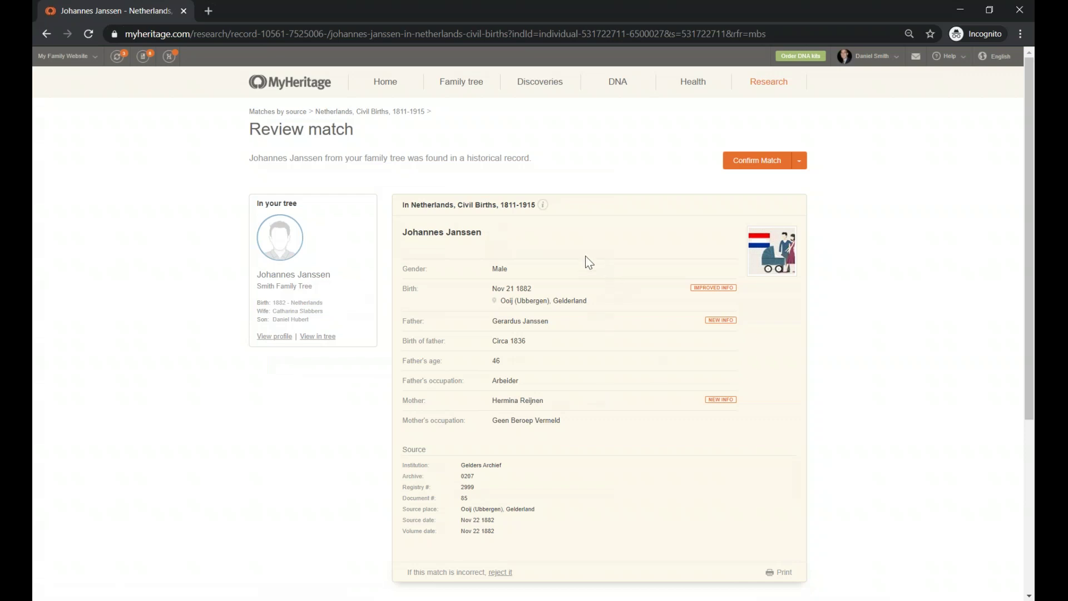
left_click(543, 207)
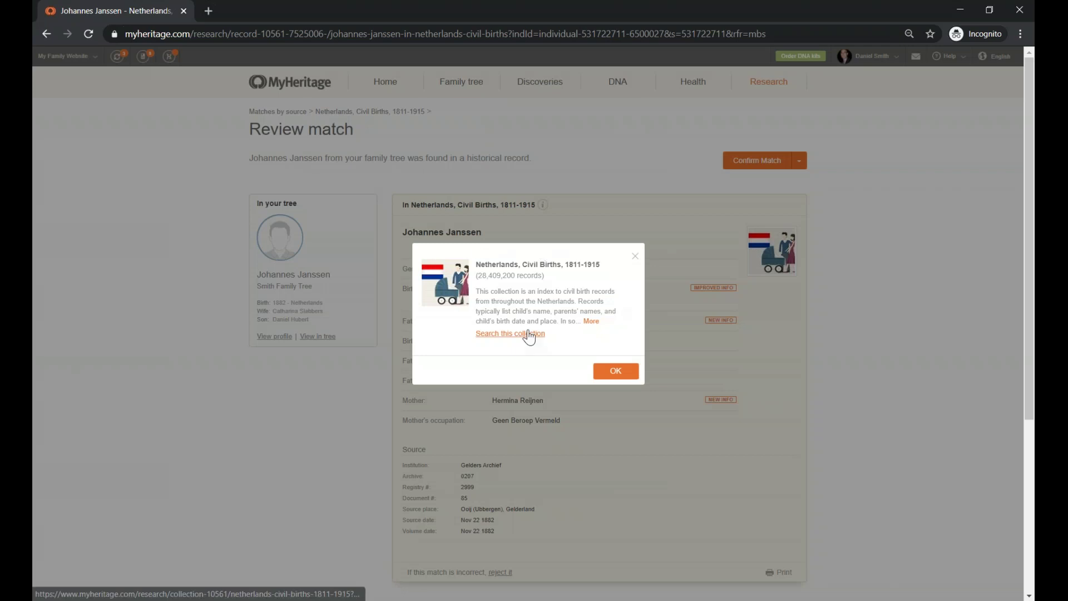
left_click(635, 257)
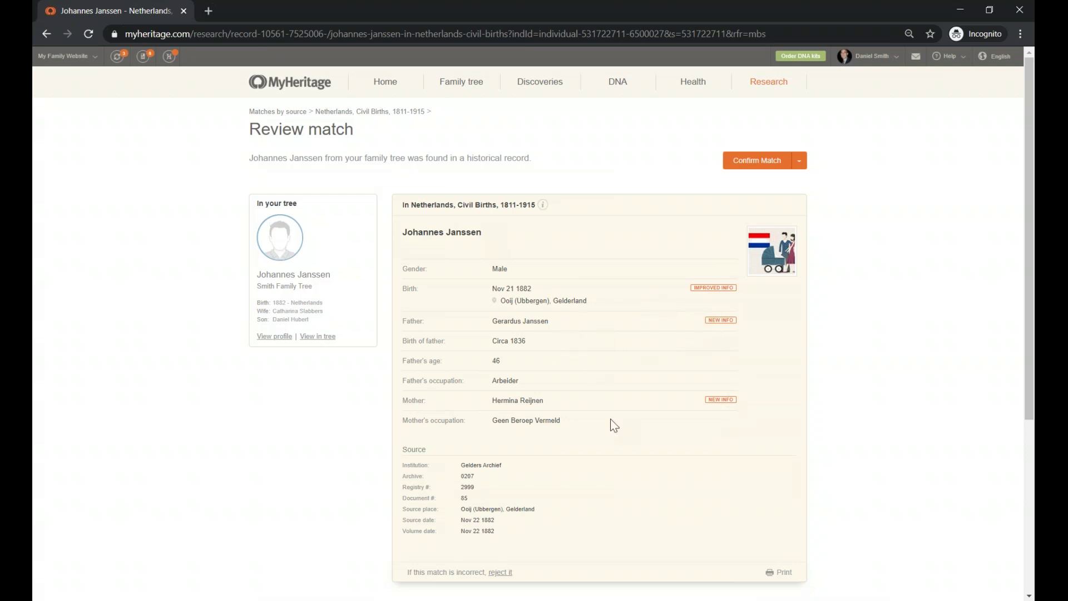
Examine the historical birth record's details and source, and the note on rejecting an incorrect match.
scroll(640, 388, "down", 2)
scroll(639, 389, "up", 2)
left_click_drag(408, 575, 489, 575)
left_click(532, 572)
triple_click(520, 576)
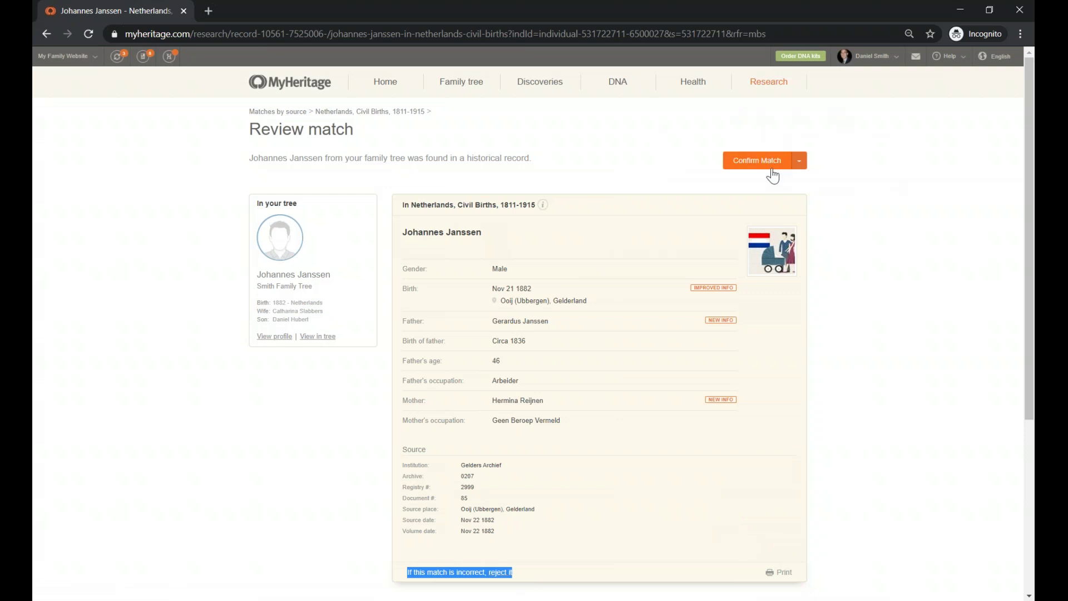
Confirm the civil birth record match for the person in the family tree.
left_click(800, 166)
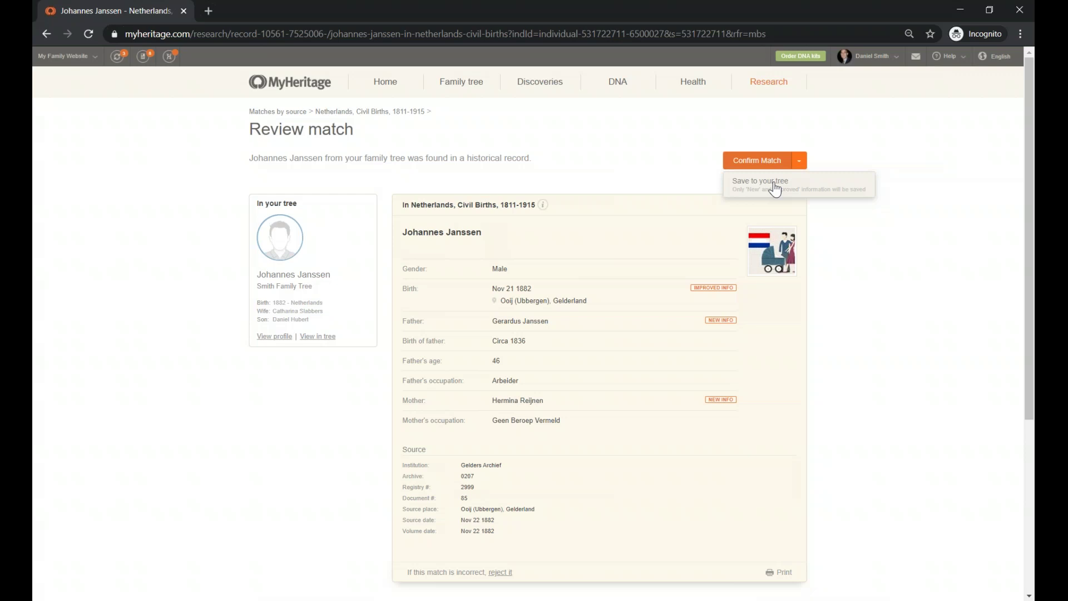
left_click(747, 165)
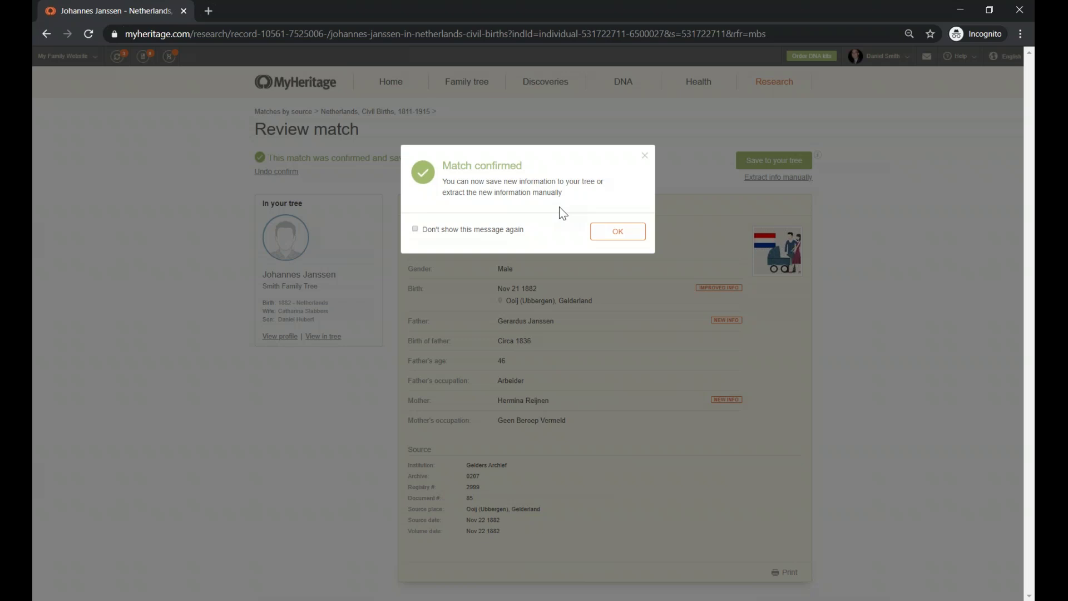
left_click(605, 236)
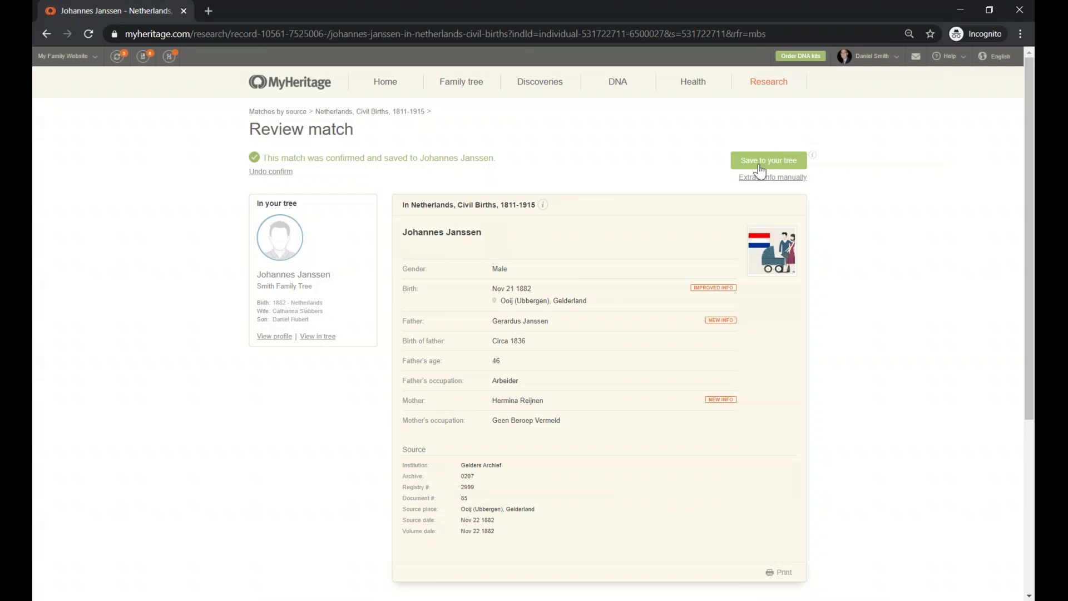
Start extracting the record's information manually and copy its birth date and birth place into the person's tree entry.
left_click(783, 184)
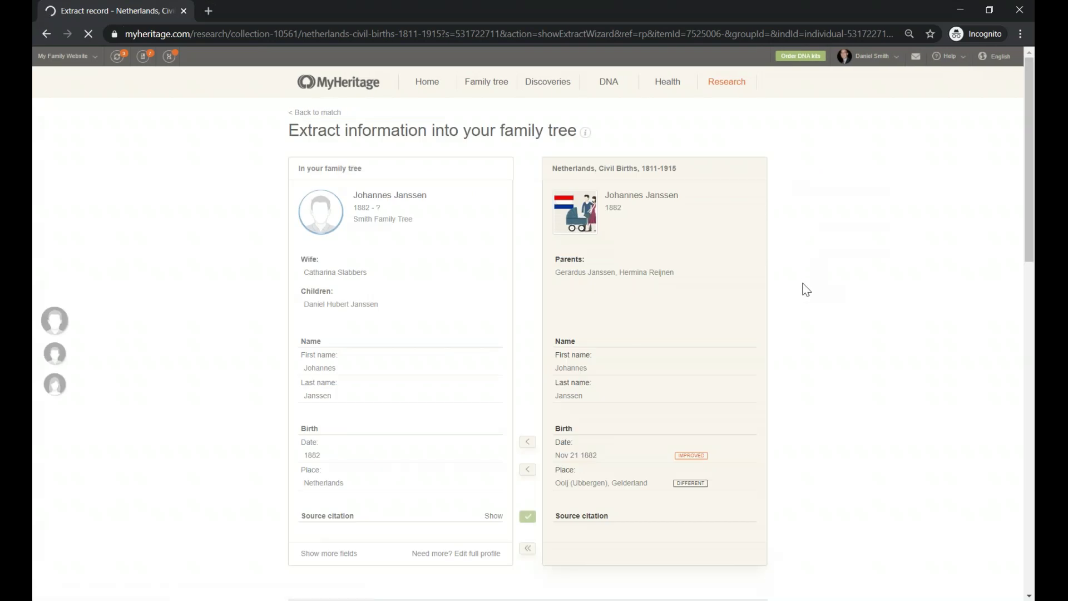
scroll(808, 294, "down", 1)
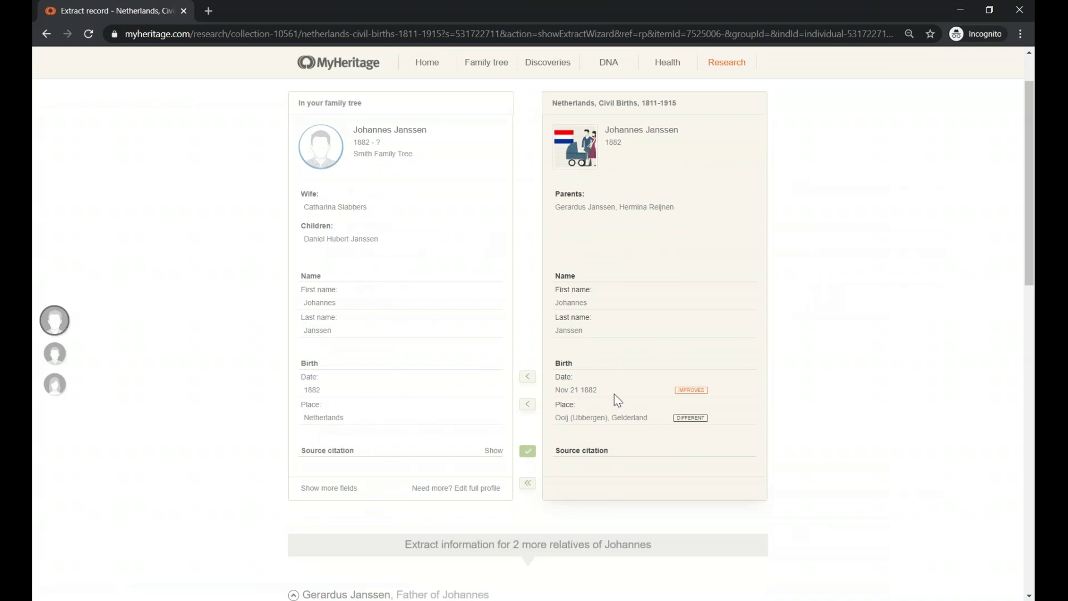
left_click(530, 381)
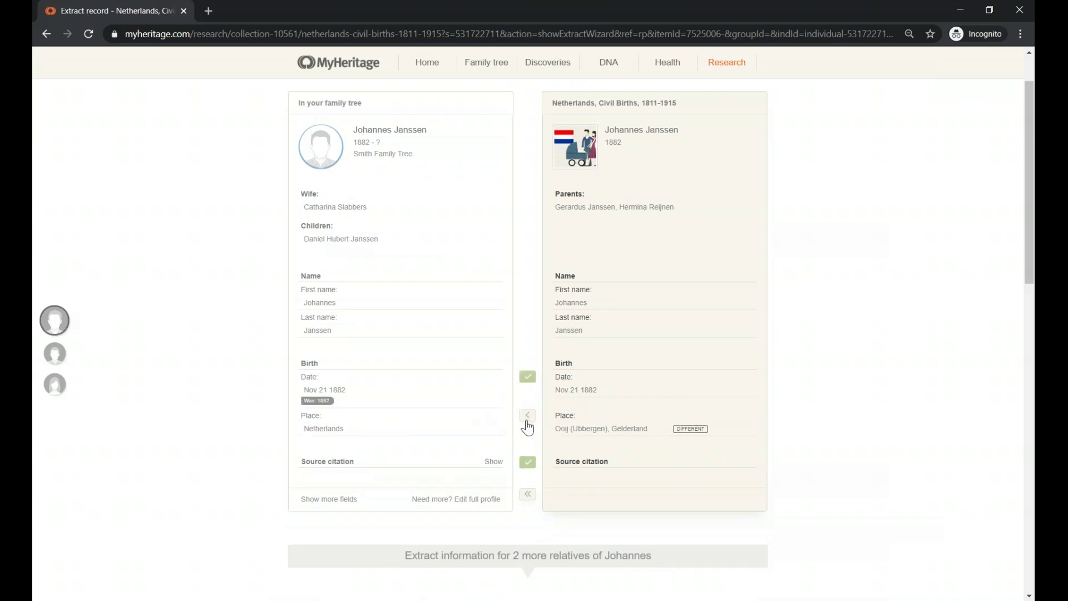
left_click(527, 419)
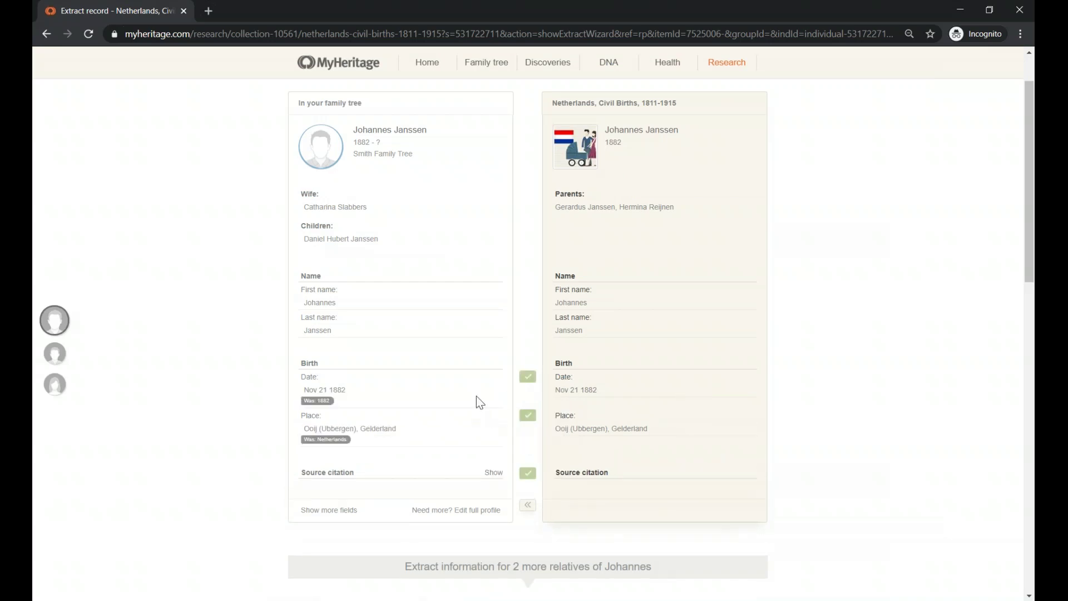
Edit the extracted birth place in the family tree entry to read "Ooij (Ubbergen), Holand".
mouse_move(350, 447)
left_click(373, 429)
triple_click(377, 429)
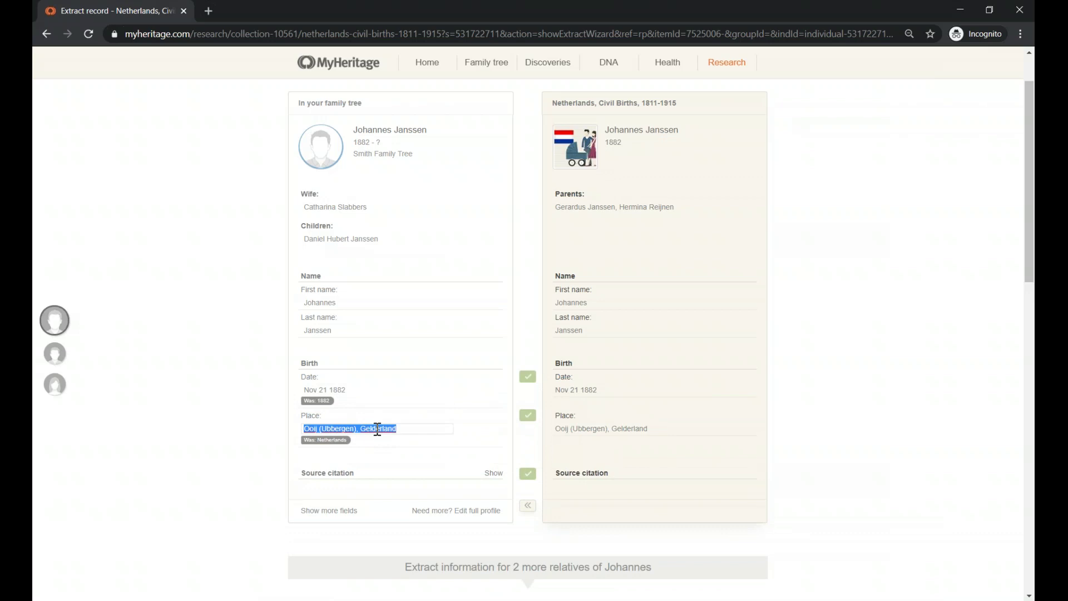
left_click(377, 429)
left_click_drag(410, 430, 361, 433)
key("BackSpace")
type("Holand")
left_click(267, 427)
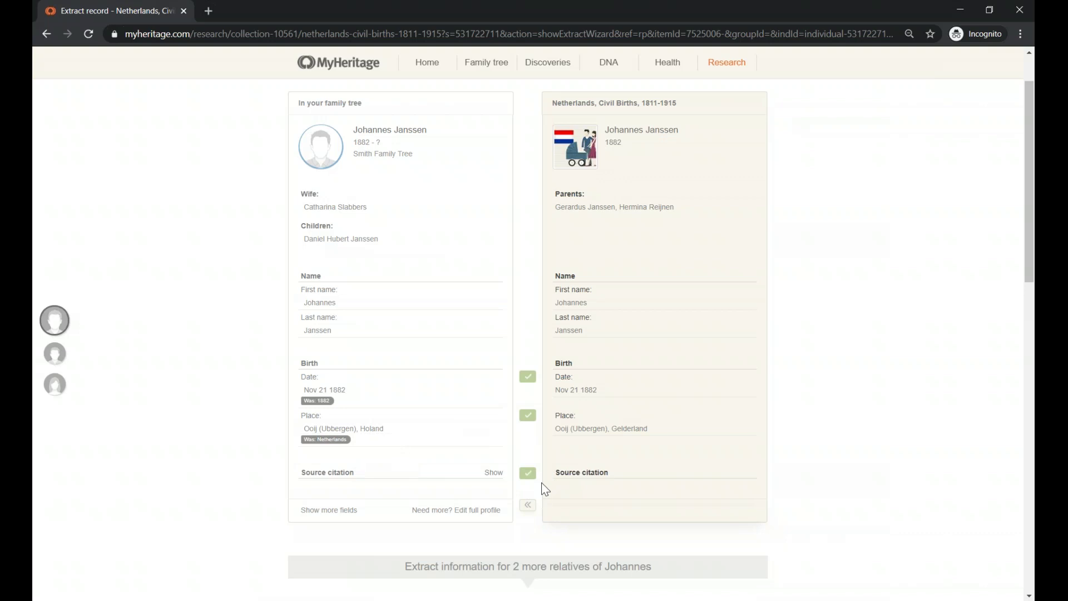
Show more fields for the person's family tree entry.
left_click(334, 513)
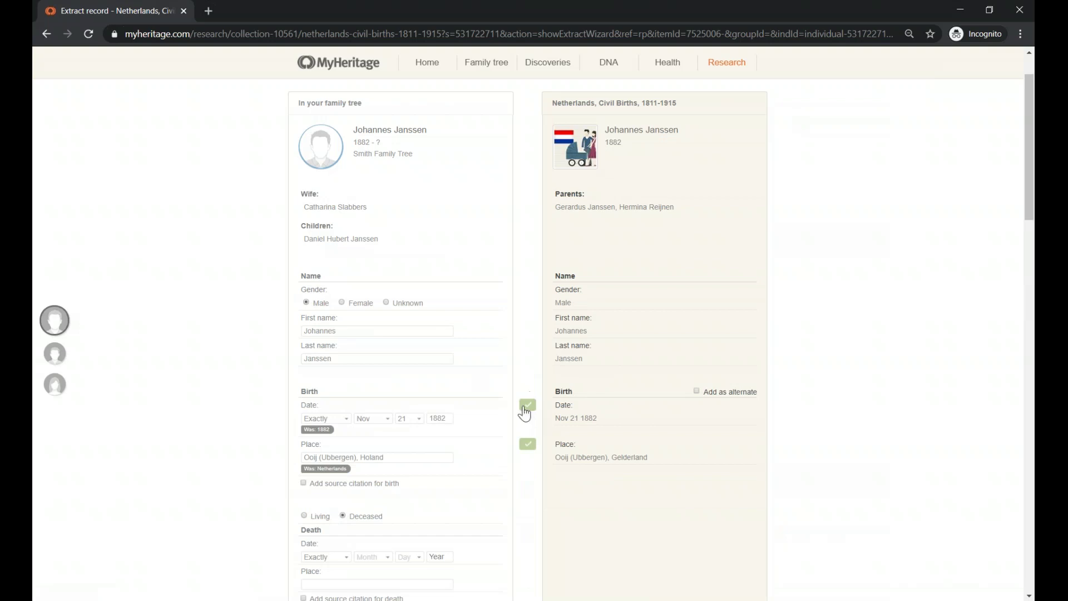
Withdraw the extracted birth date and place from the tree entry and mark the record's birth information as an alternate.
left_click(526, 411)
left_click(527, 434)
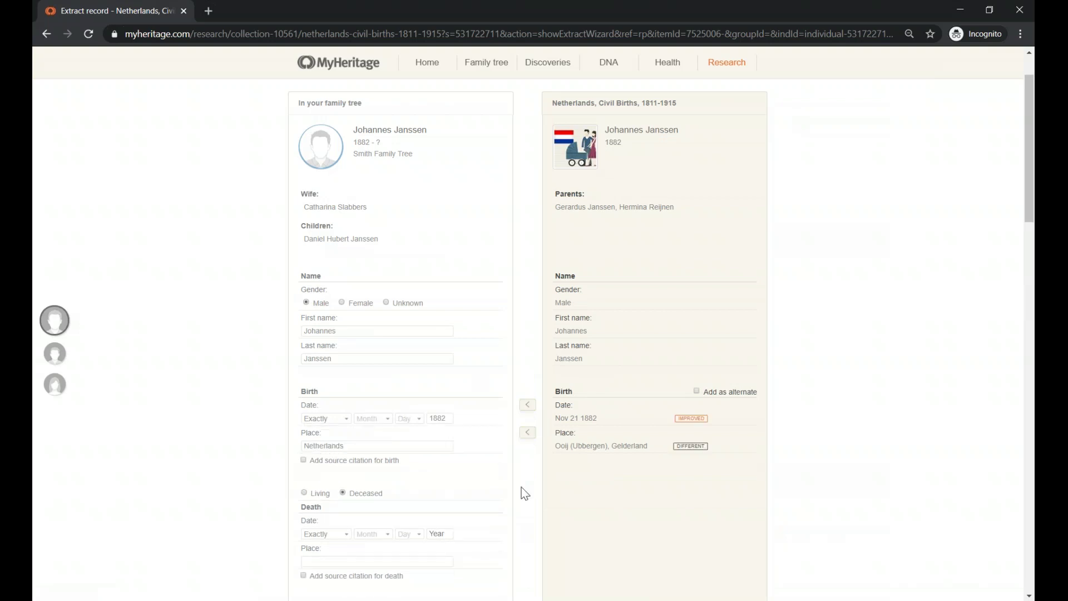
scroll(524, 493, "down", 1)
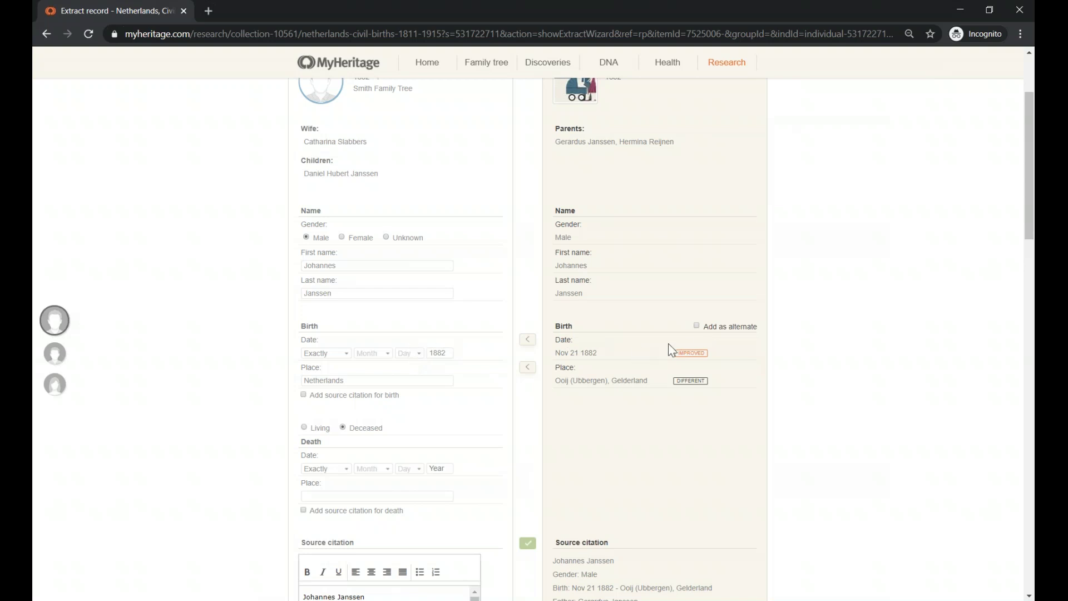
left_click(696, 326)
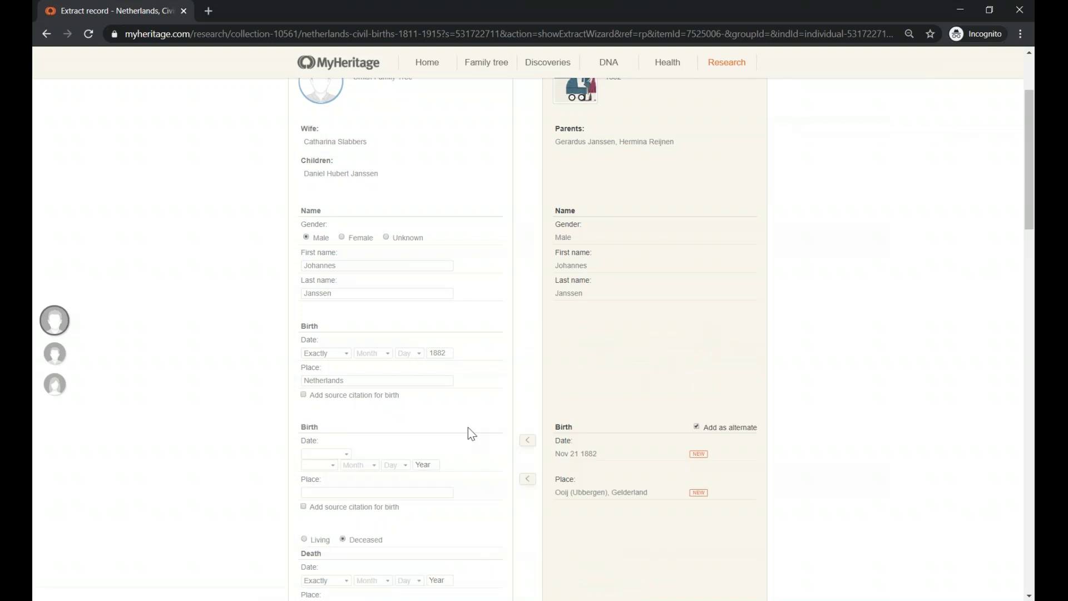
Copy the alternate birth date and place Ooij (Ubbergen), Gelderland into the tree entry and add a source citation for that birth.
scroll(460, 439, "down", 1)
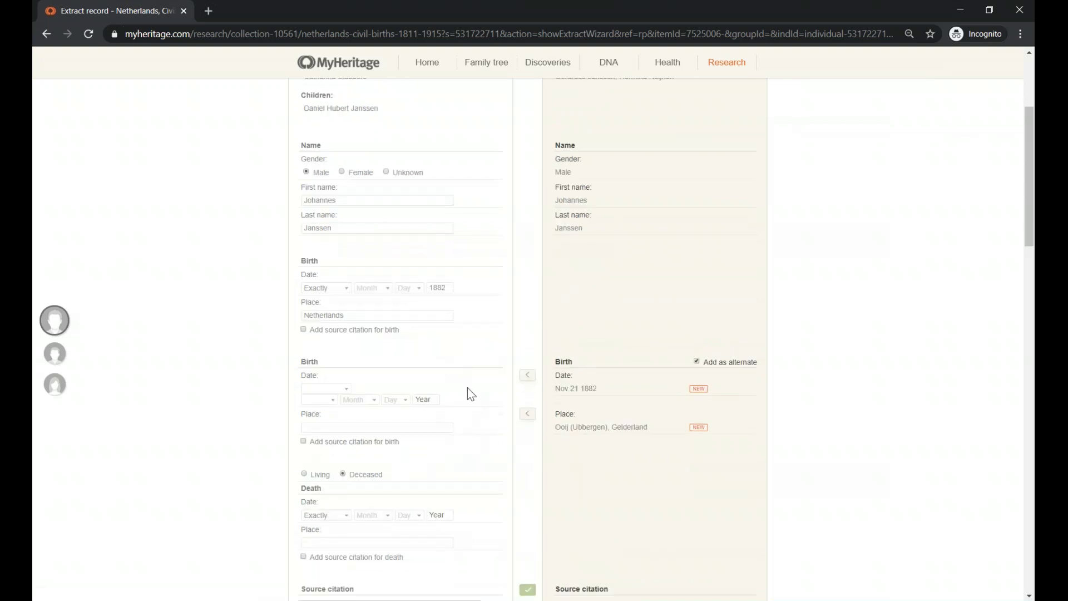
left_click(528, 377)
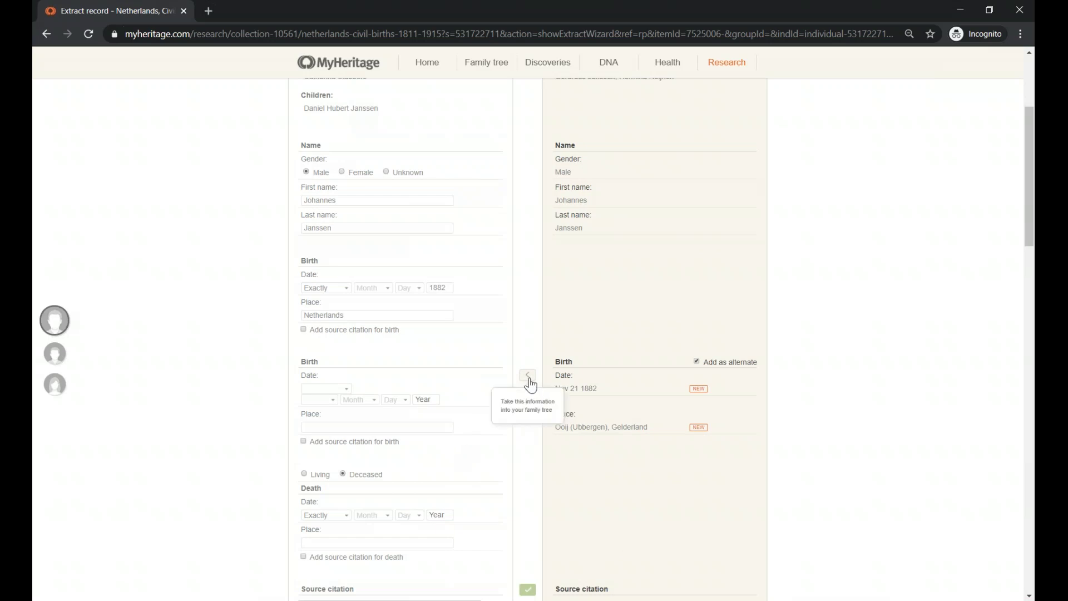
left_click(525, 407)
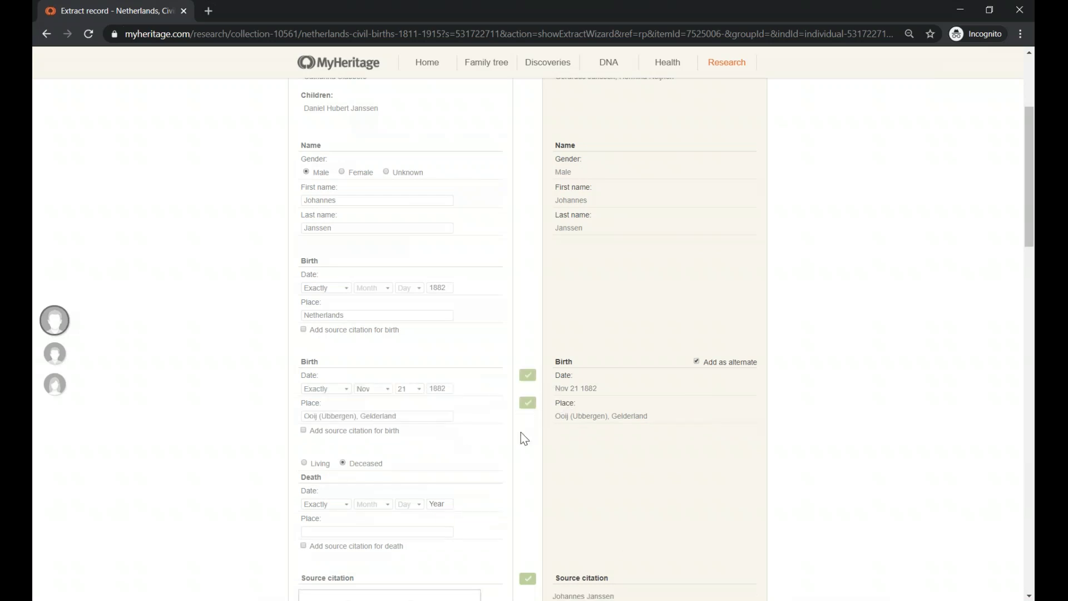
left_click(303, 431)
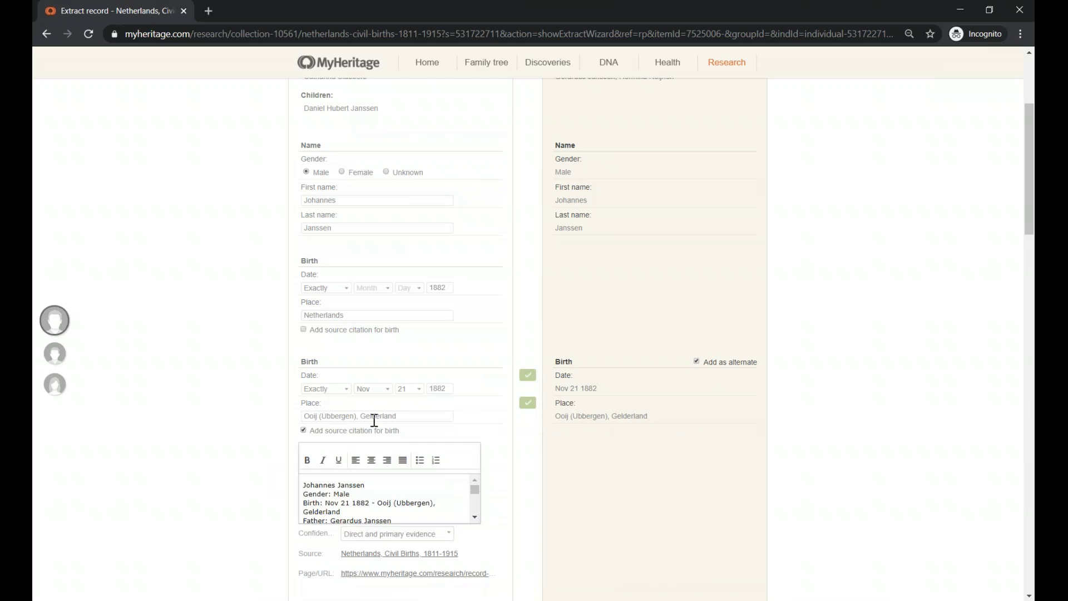
Examine the birth source citation, the person's overall source citation and the biography note fields in the tree entry.
scroll(375, 429, "down", 1)
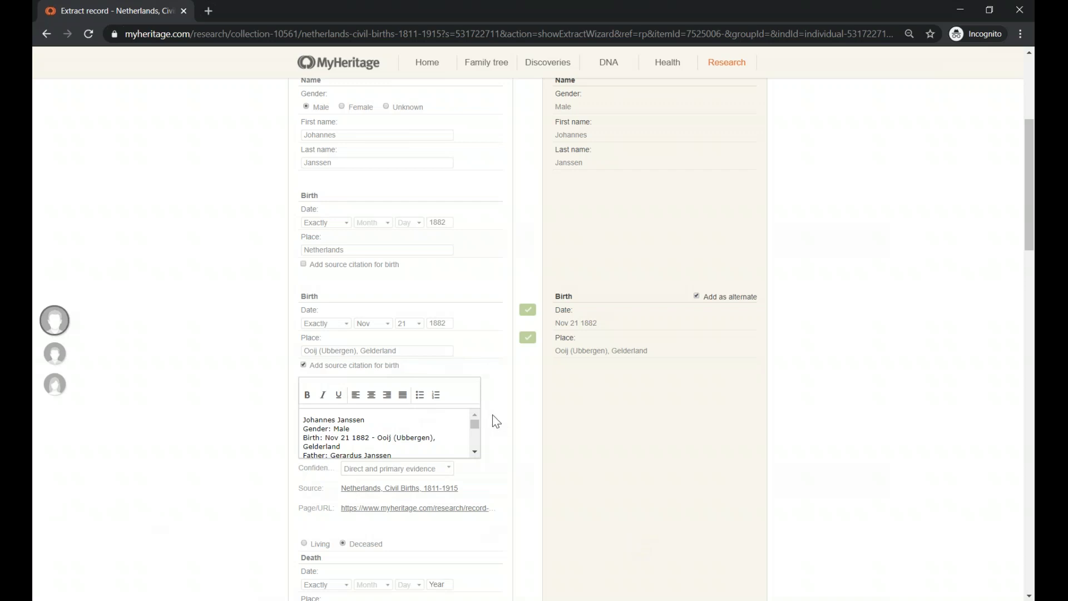
scroll(424, 436, "down", 2)
scroll(477, 436, "down", 3)
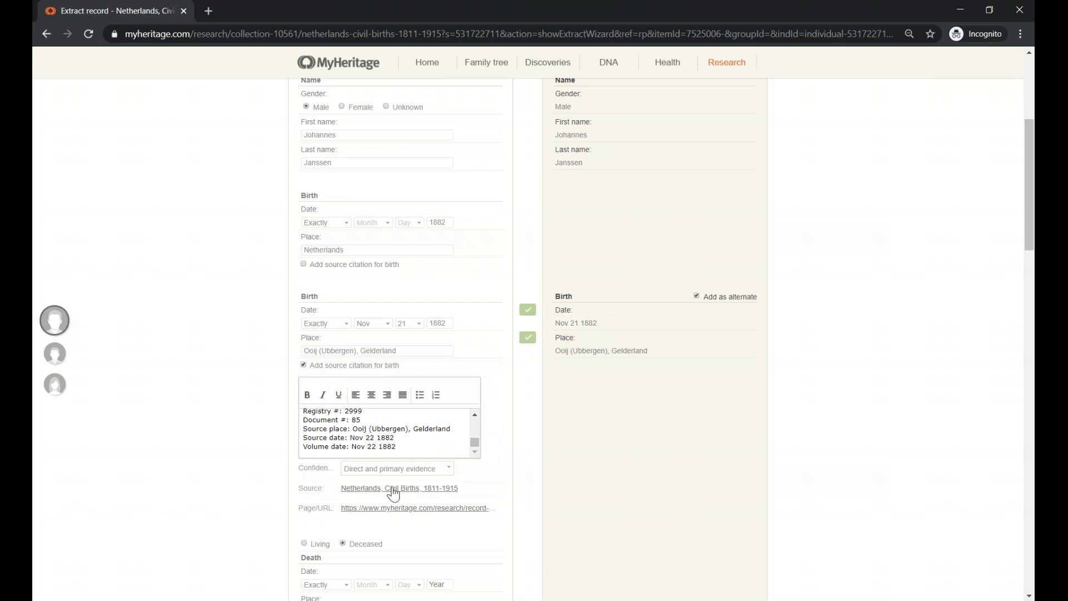
scroll(392, 497, "down", 1)
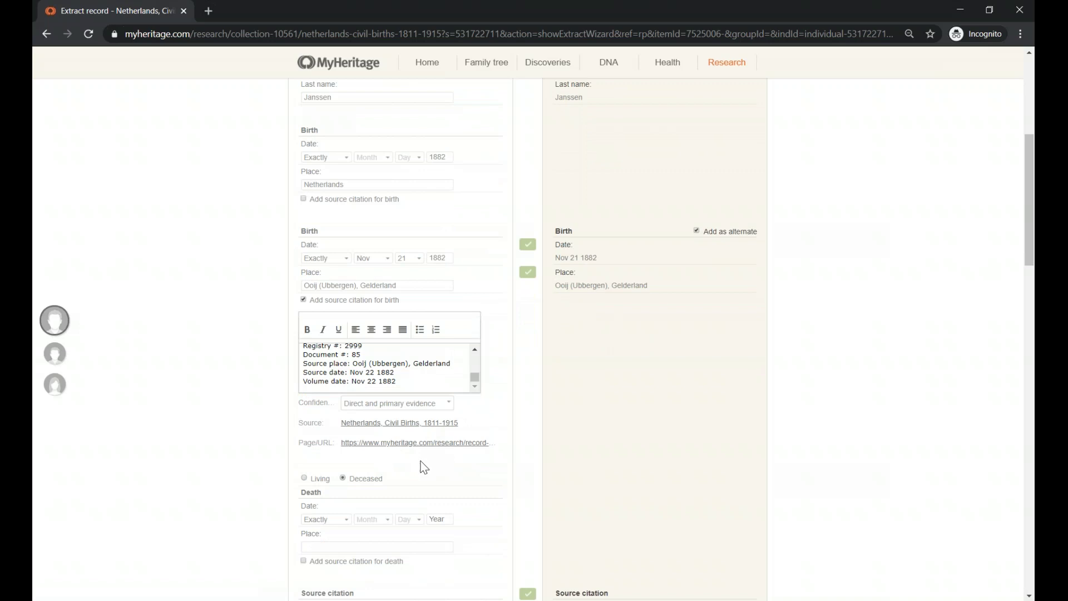
scroll(443, 459, "down", 2)
scroll(445, 458, "down", 4)
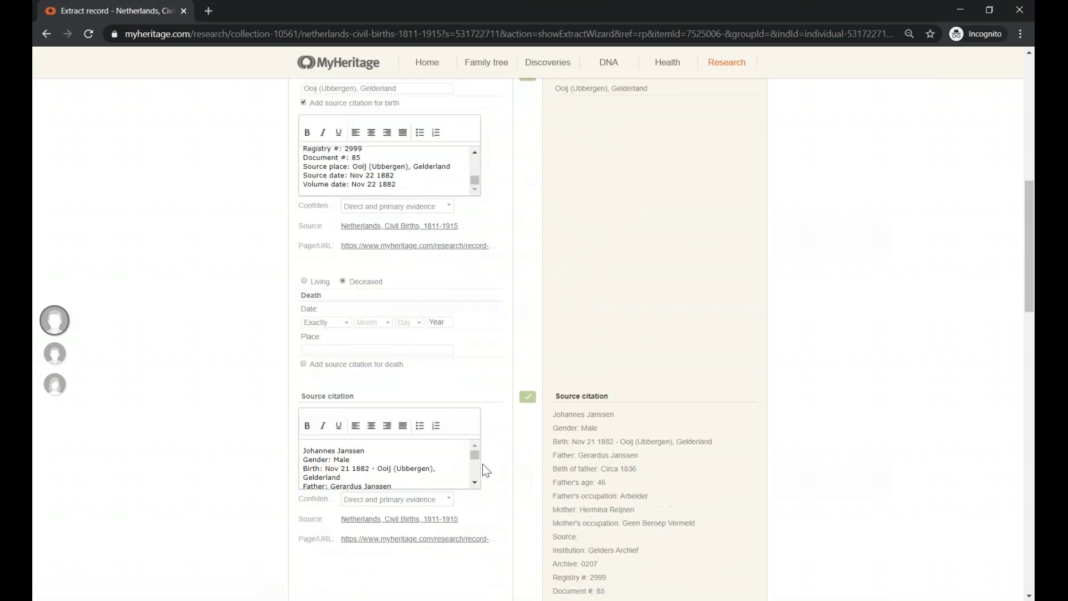
scroll(504, 468, "down", 1)
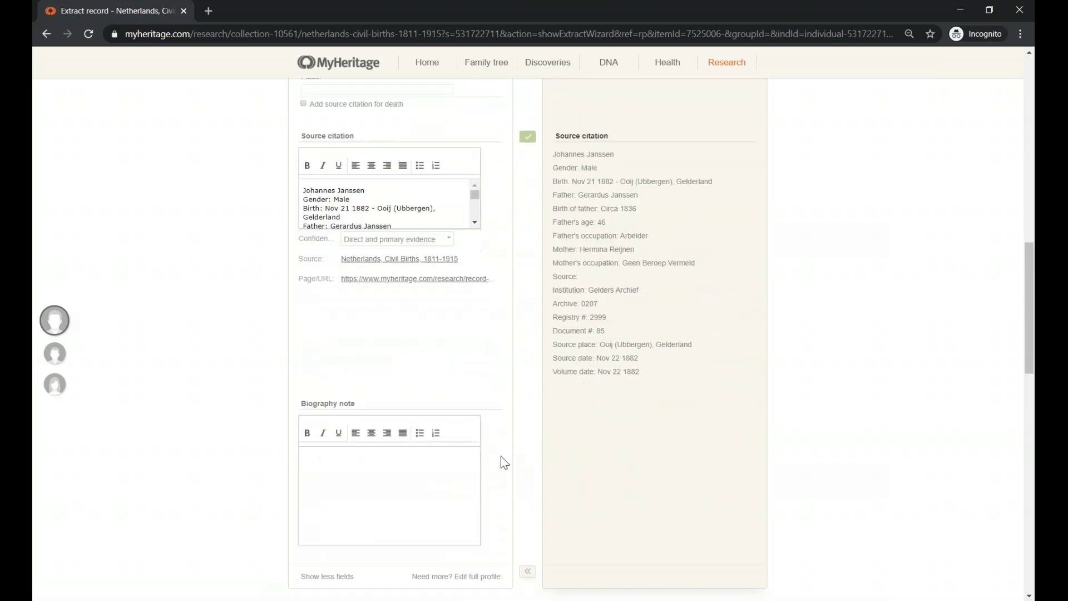
scroll(501, 460, "down", 2)
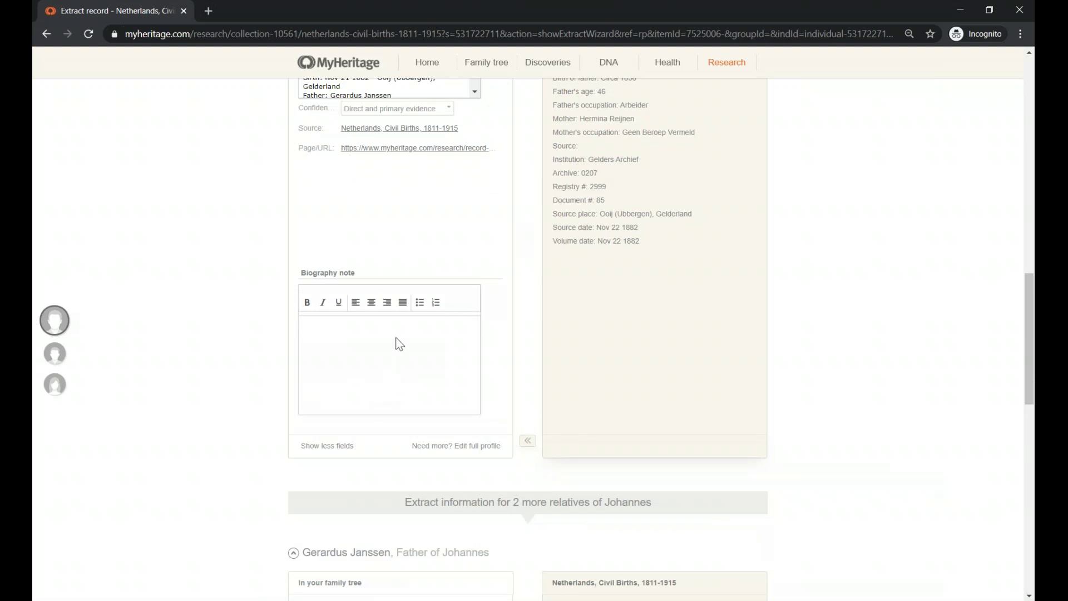
Add the father named in the record as a new father in the family tree.
scroll(446, 358, "down", 2)
scroll(517, 400, "down", 4)
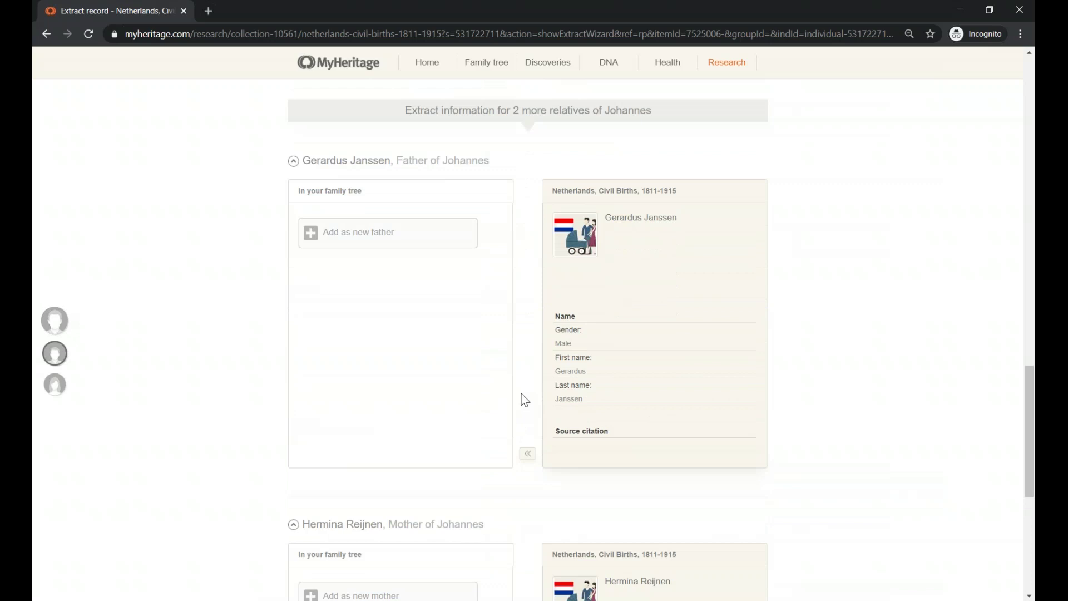
scroll(527, 396, "down", 1)
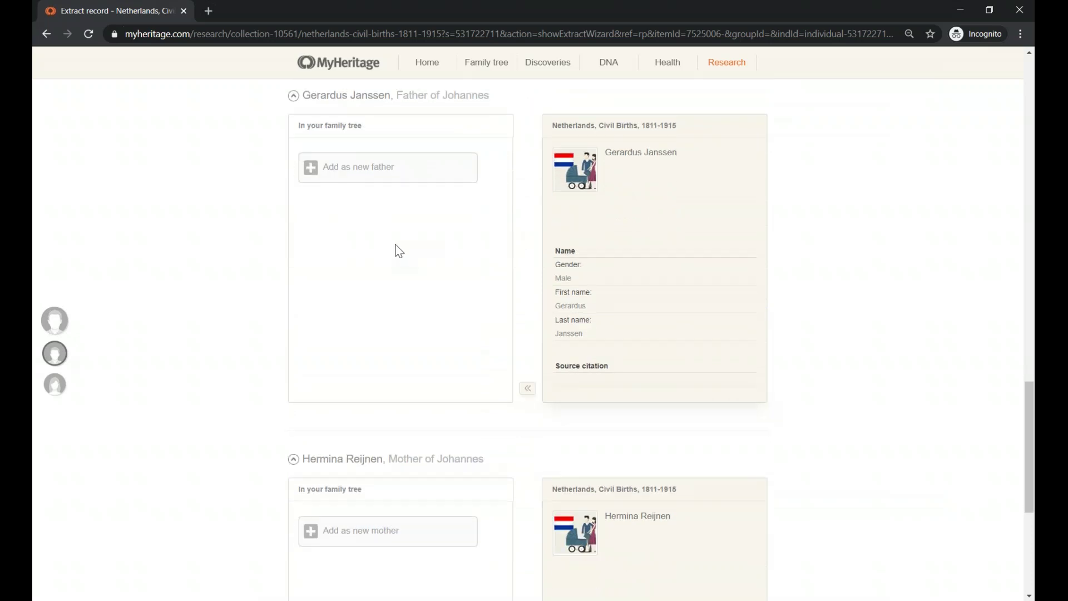
left_click(320, 172)
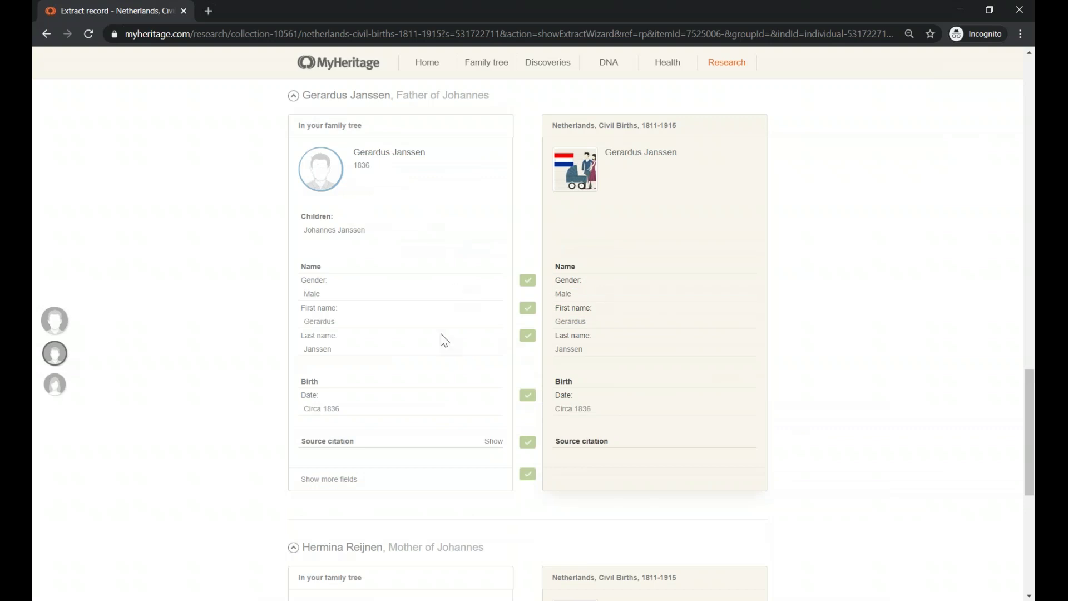
Add the mother named in the record as a new mother in the family tree.
scroll(441, 332, "down", 4)
scroll(442, 334, "down", 3)
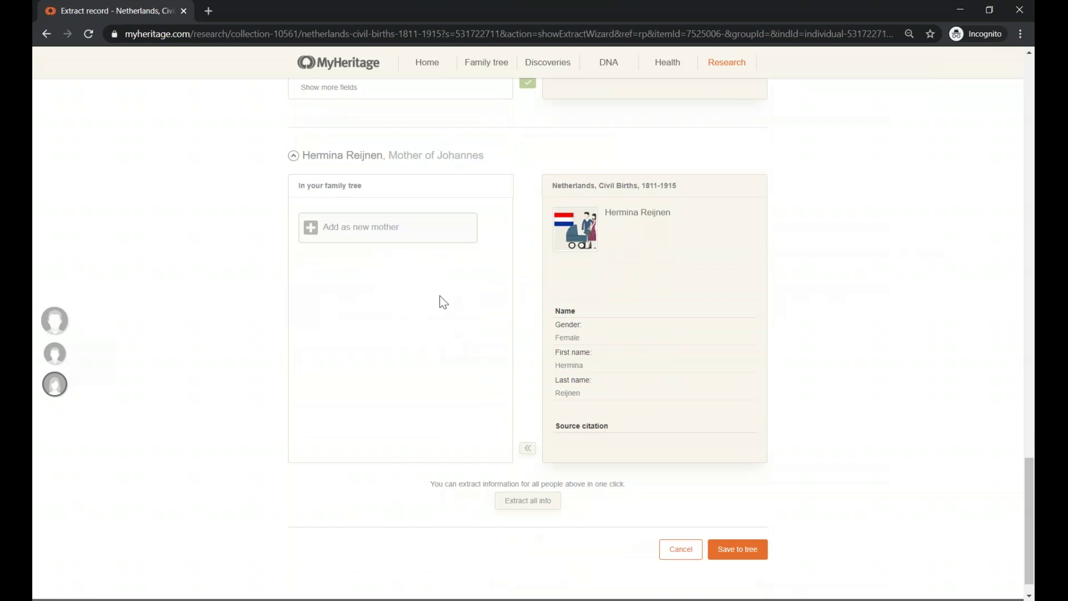
left_click(382, 236)
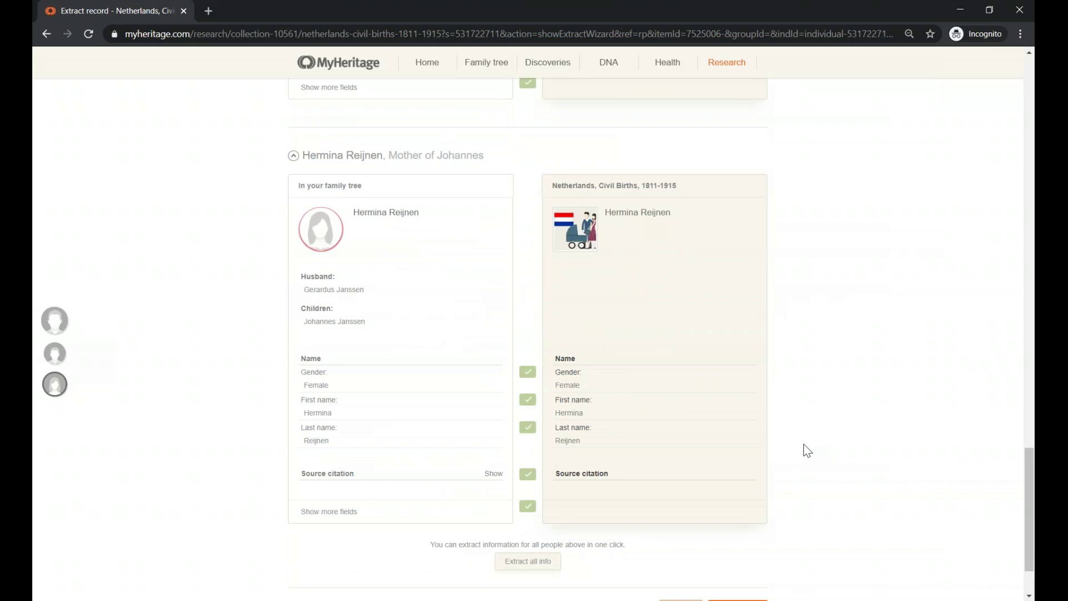
Cancel the extraction without saving it to the tree and undo the confirmation of the civil birth match.
scroll(813, 461, "down", 2)
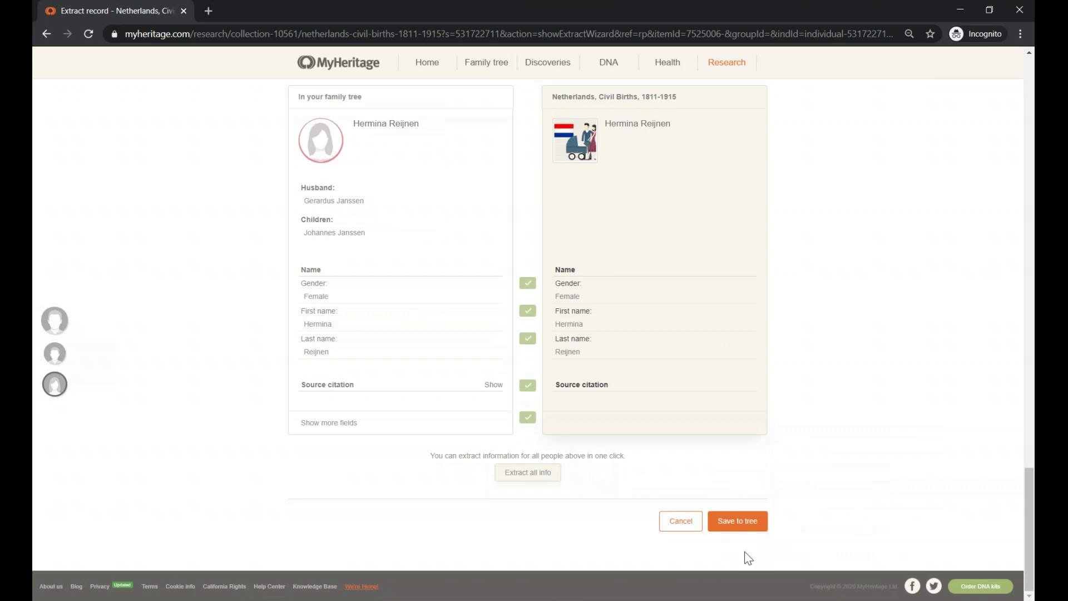
left_click(692, 526)
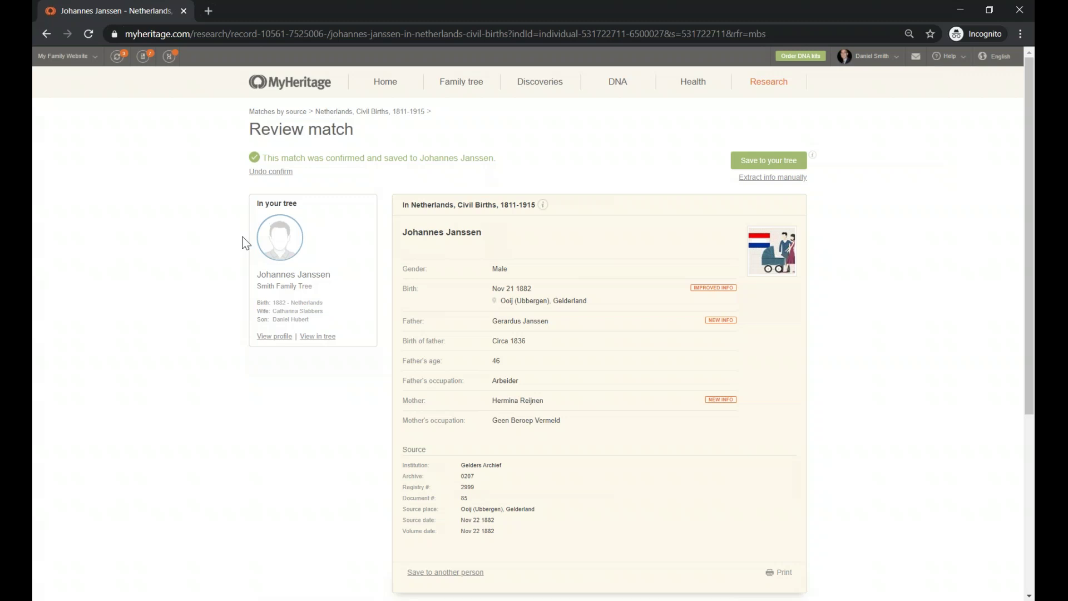
left_click(278, 173)
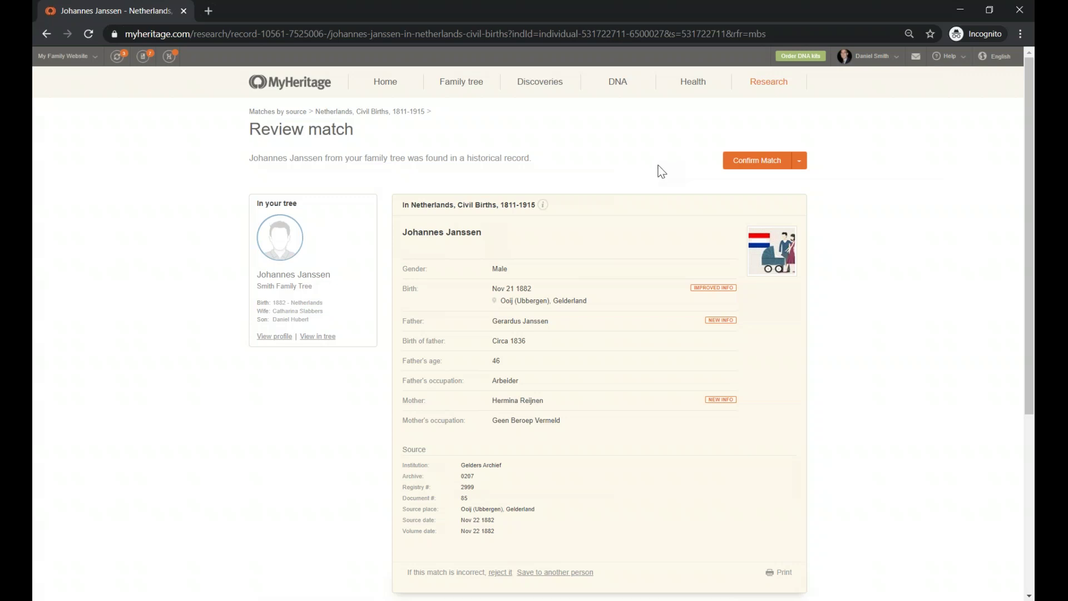
Look over the match's source details and related Record Detective results, and return to the Matches by source list.
scroll(656, 190, "down", 5)
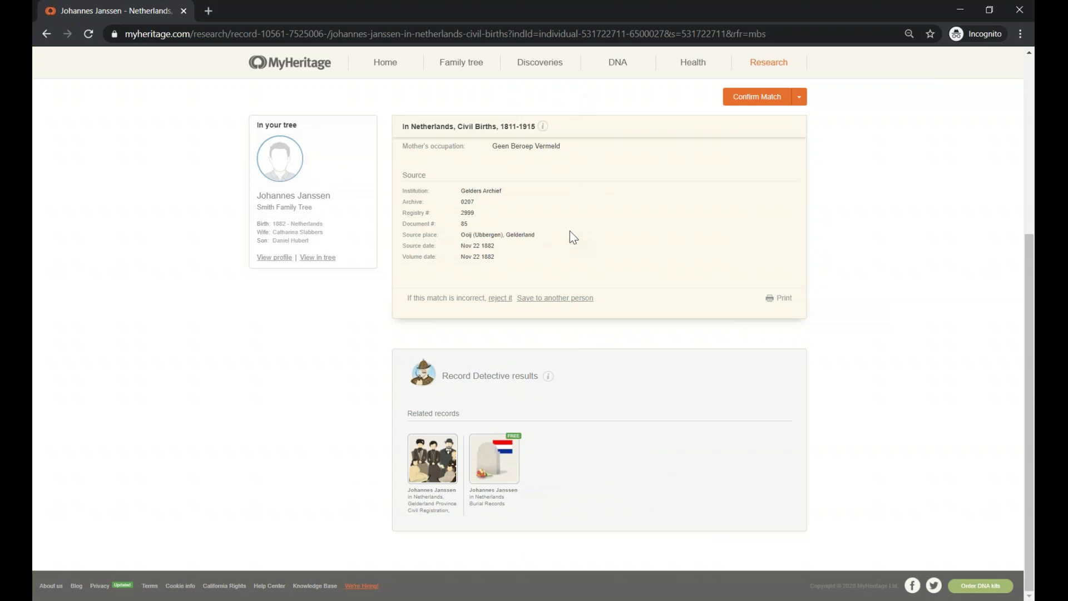
scroll(600, 243, "up", 3)
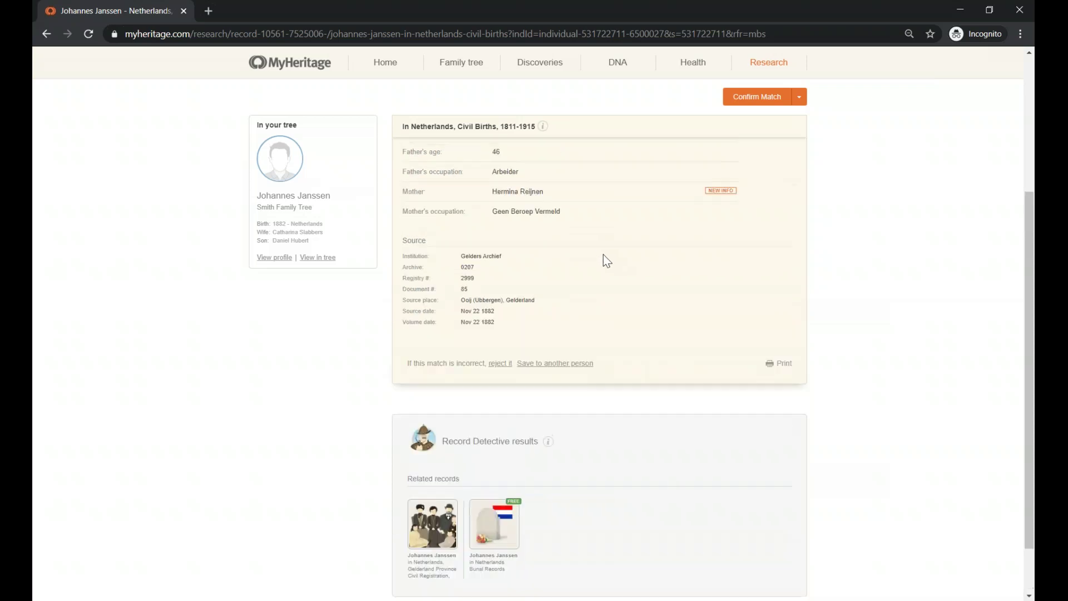
scroll(614, 306, "up", 2)
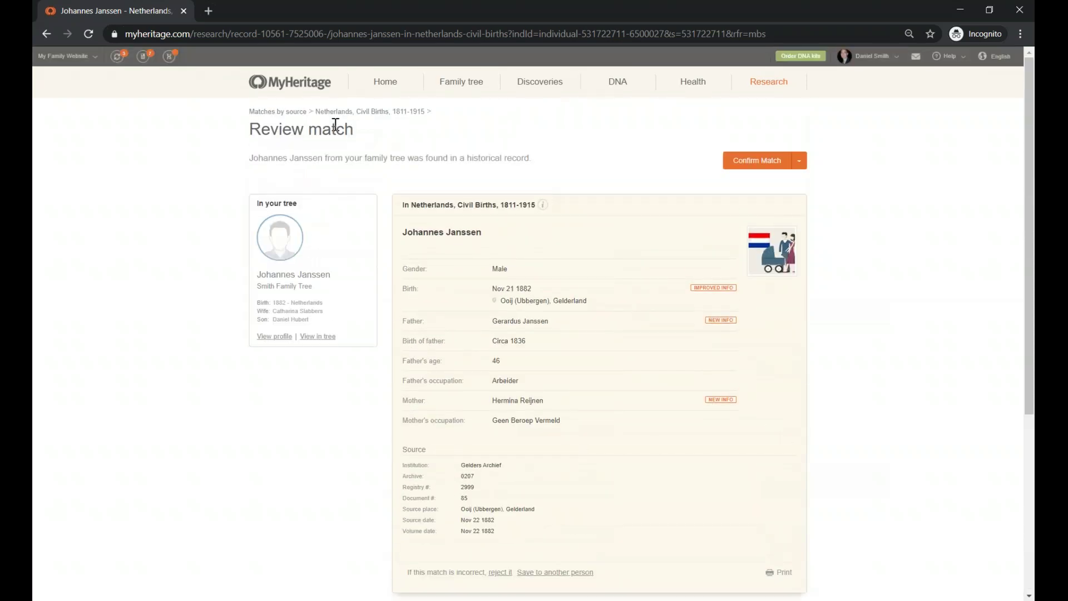
left_click(294, 116)
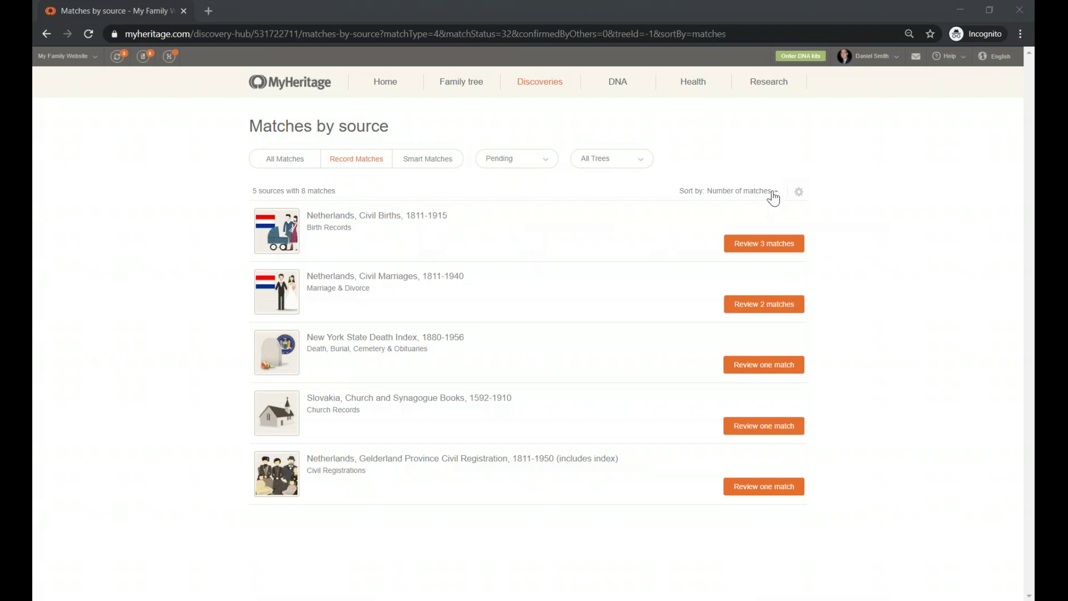
Review the pending Netherlands, Civil Births, 1811-1915 matches and their sorting options before returning to the source list.
left_click(745, 252)
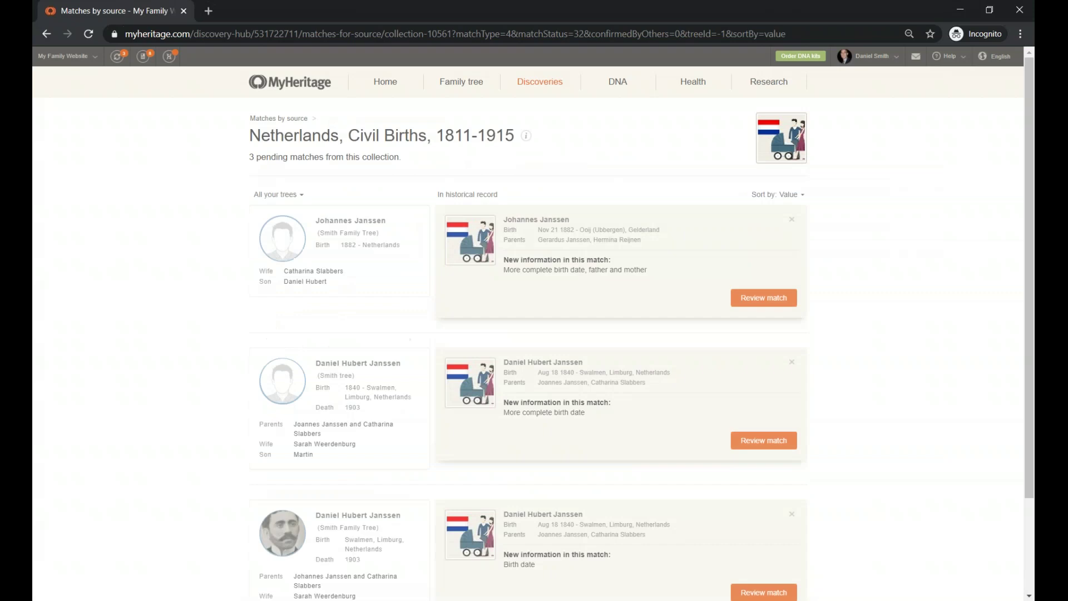
left_click(804, 195)
left_click(835, 190)
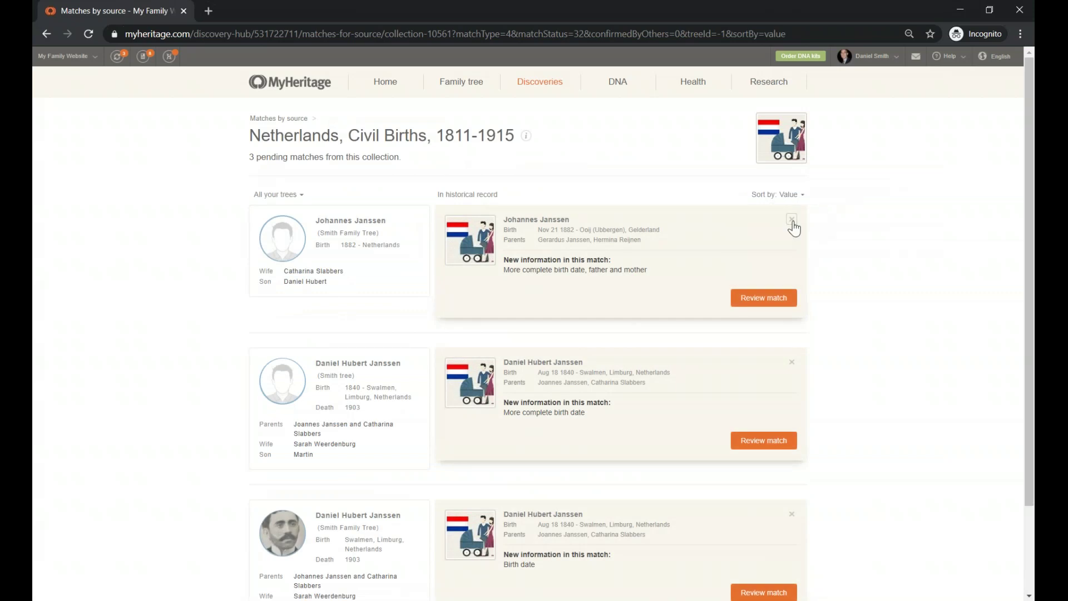
left_click(267, 118)
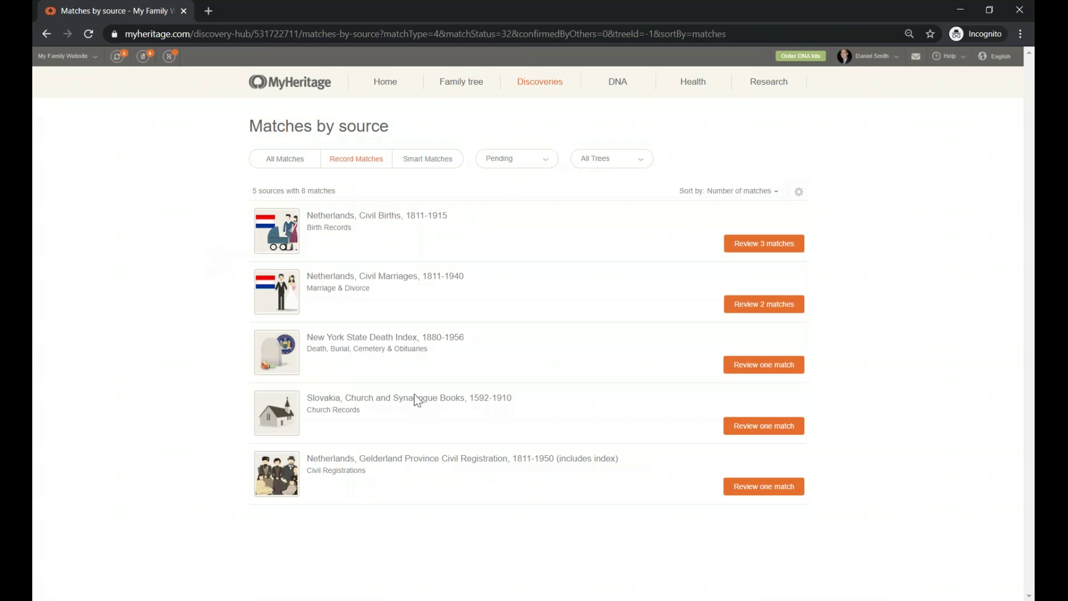
left_click(121, 600)
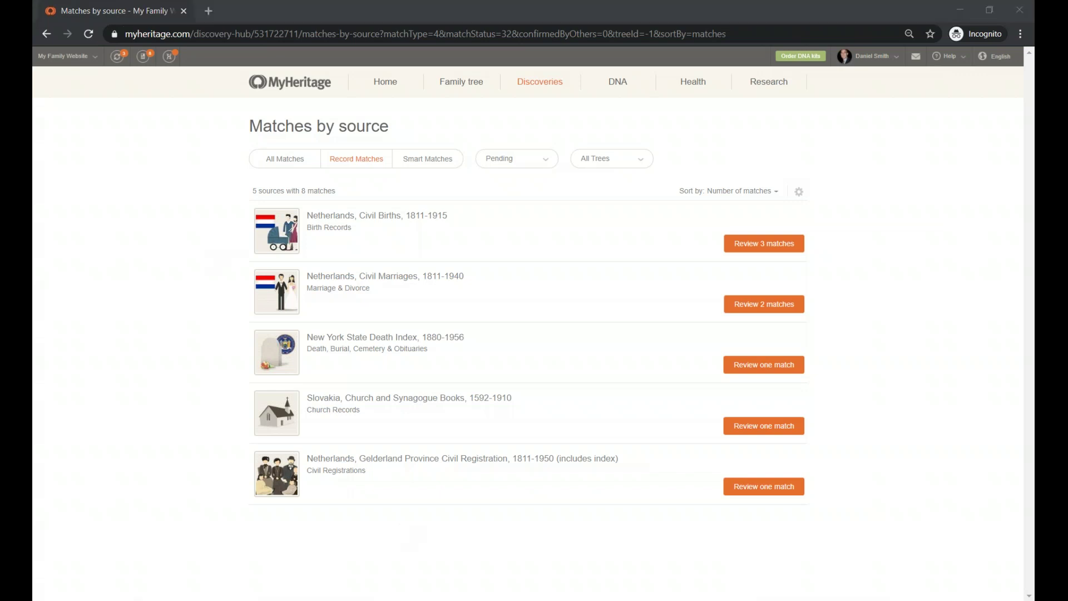
key("alt+Tab")
left_click(510, 298)
left_click(471, 292)
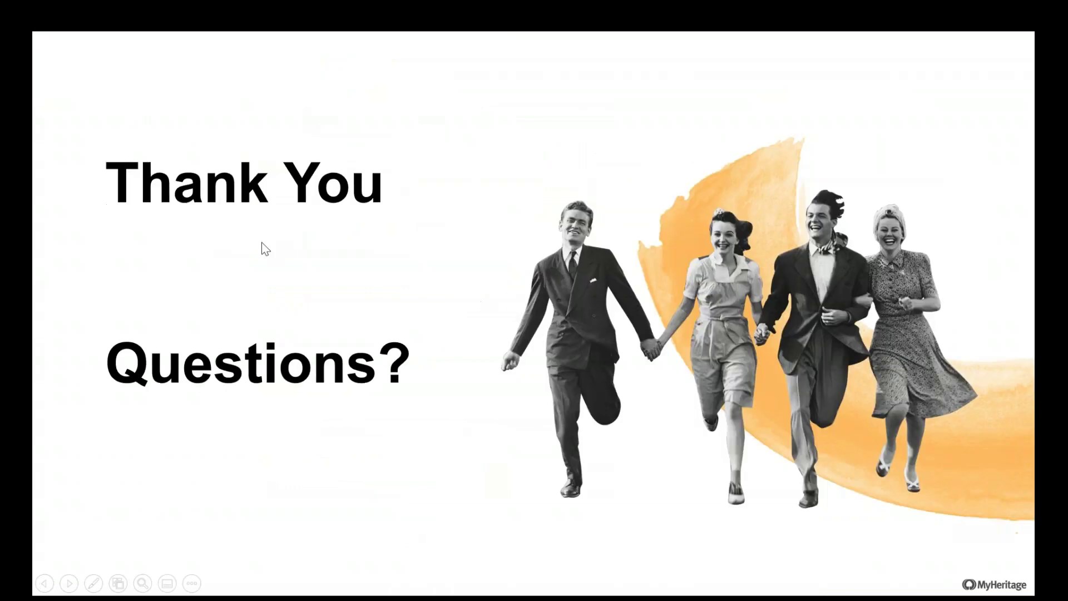
left_click(271, 257)
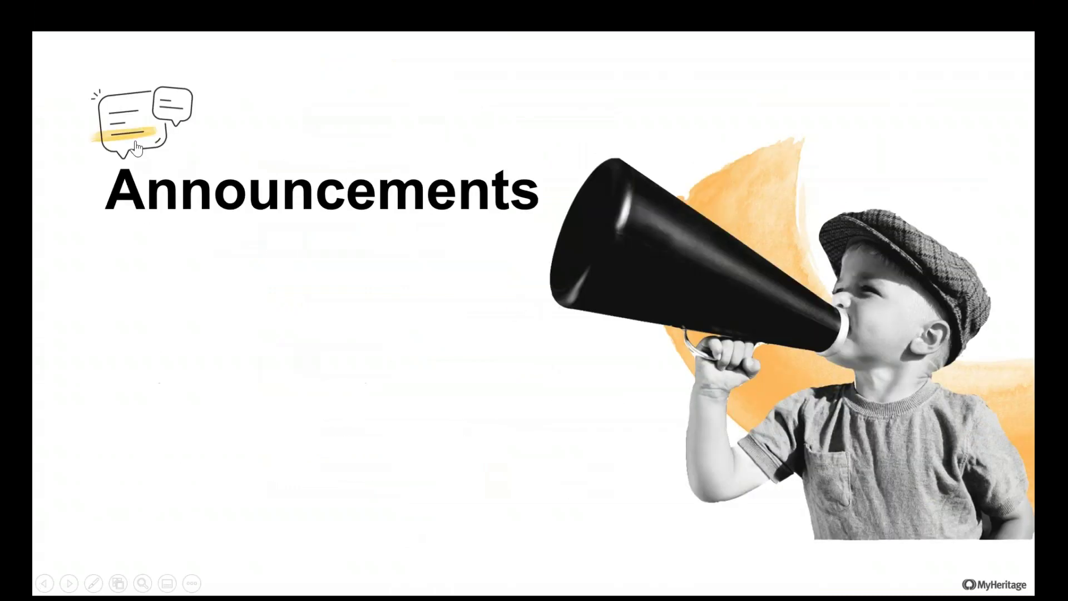
left_click(138, 147)
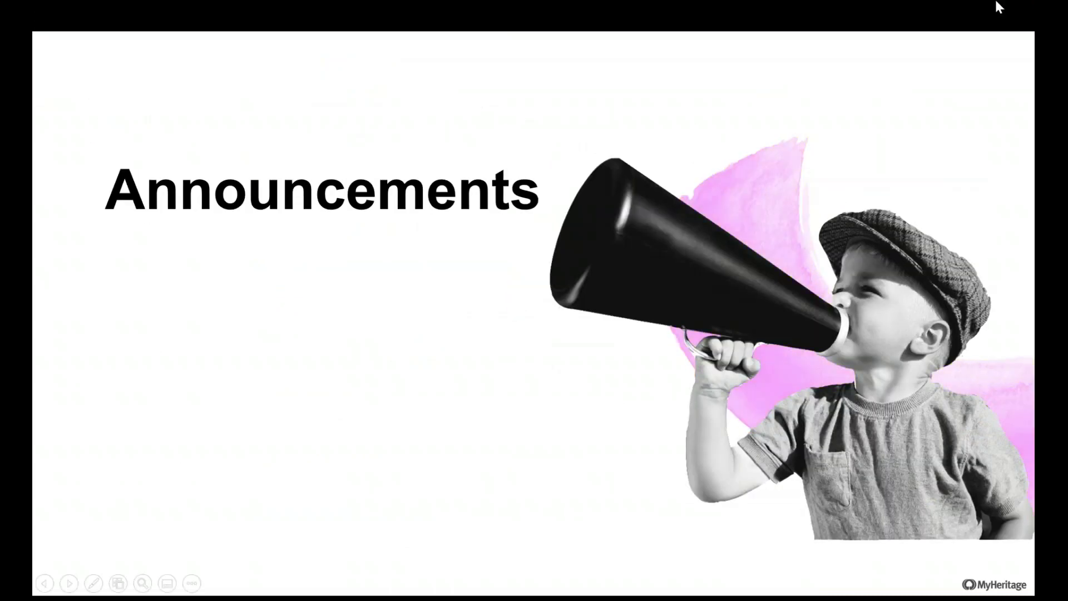
key("Right")
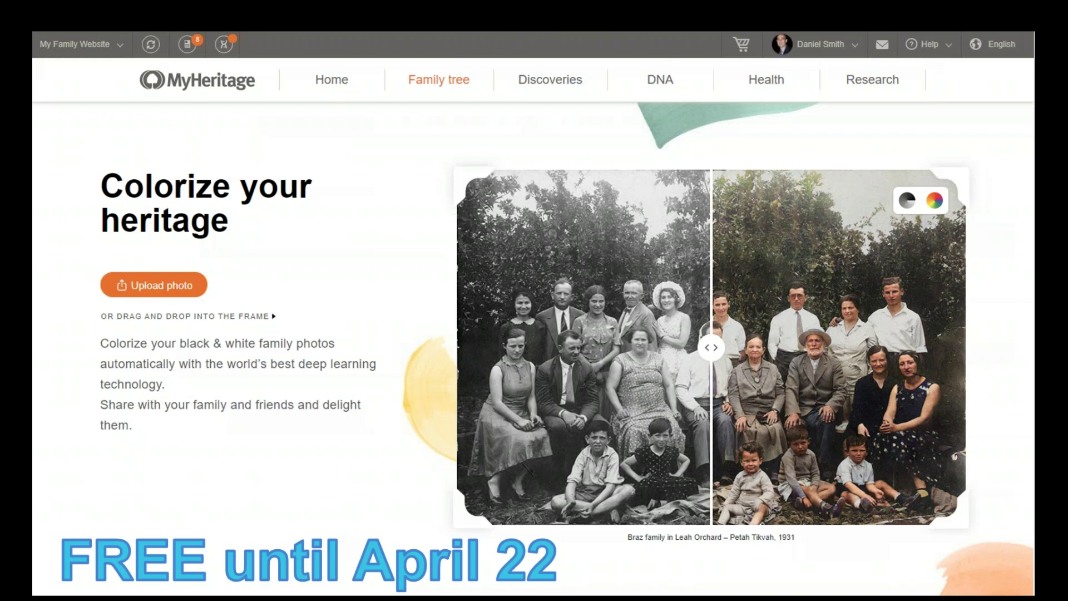
left_click(95, 357)
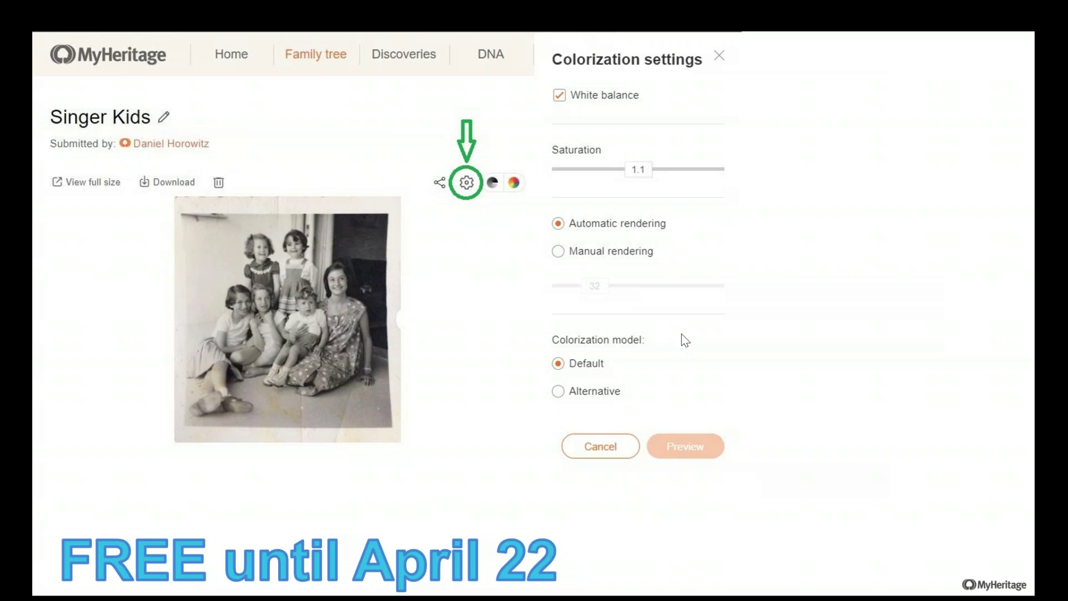
left_click(484, 362)
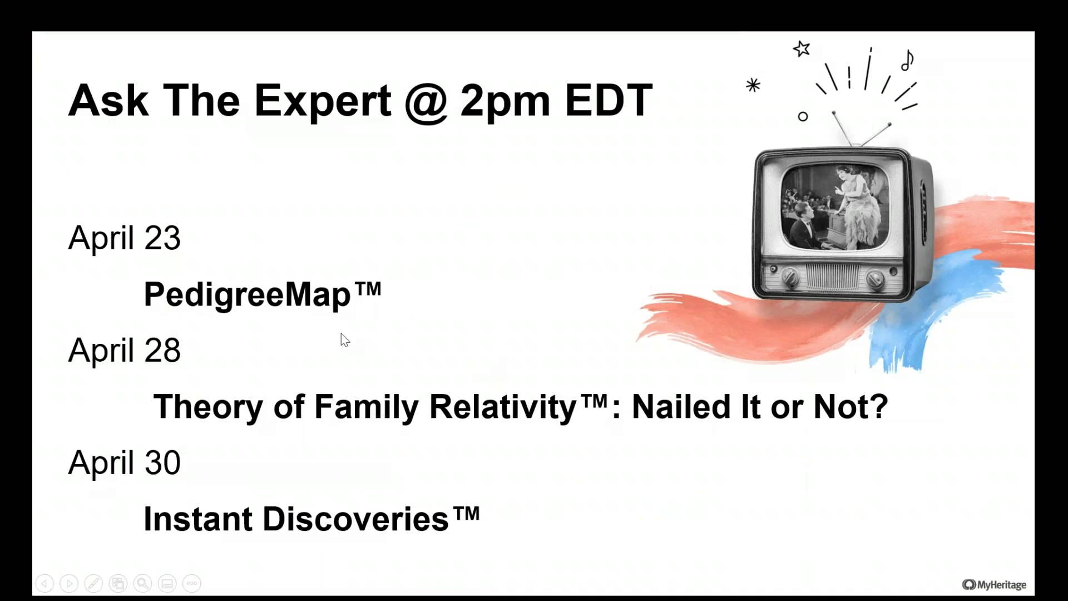